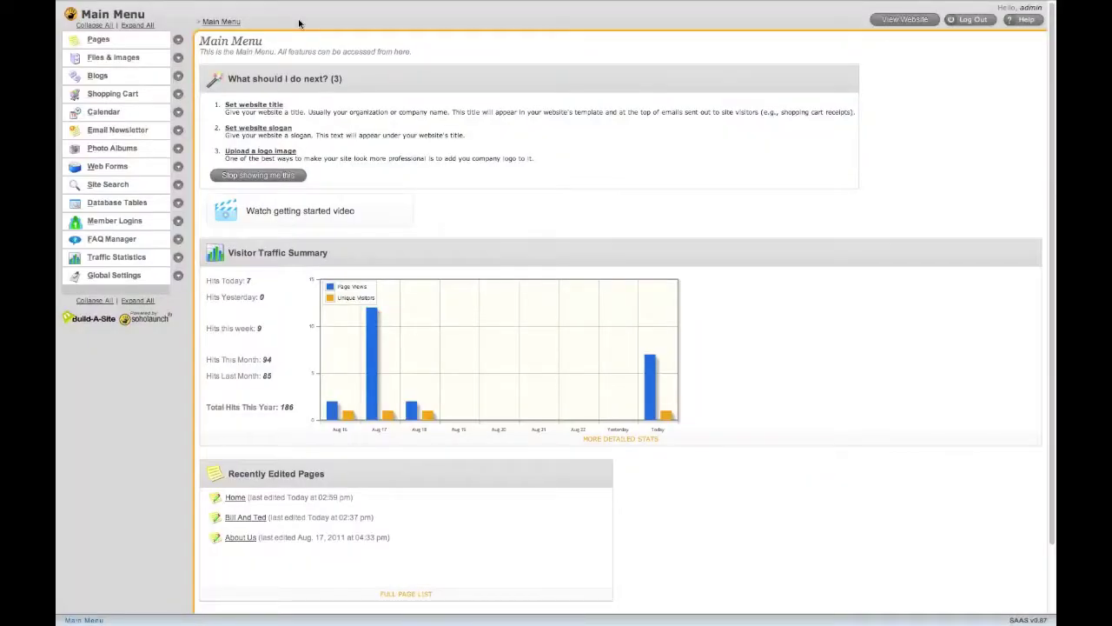
- Create two new pages named 'About Us' and 'Nuts & Bolts'
{"action": "left_click", "coordinate": [178, 40]}
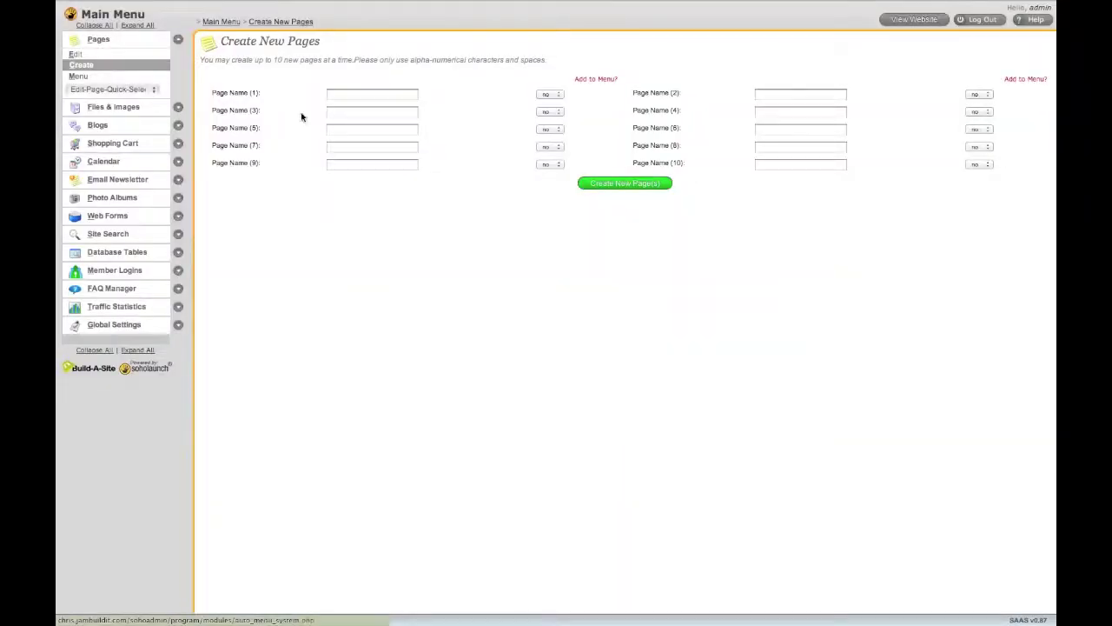
{"action": "left_click", "coordinate": [375, 93]}
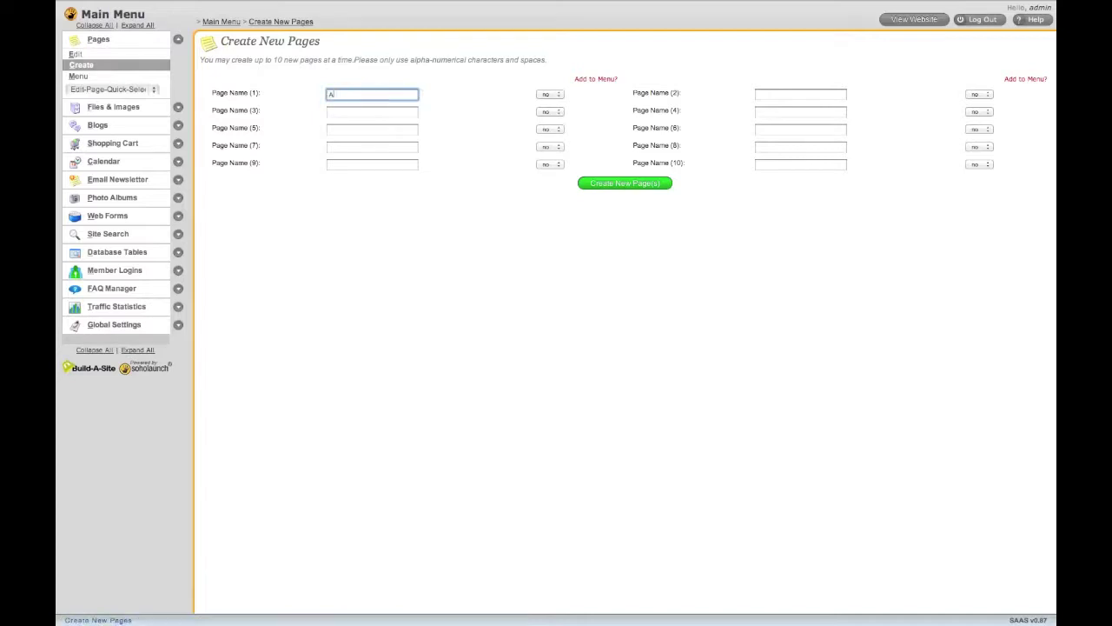
{"action": "key", "text": "Tab"}
{"action": "key", "text": "Tab"}
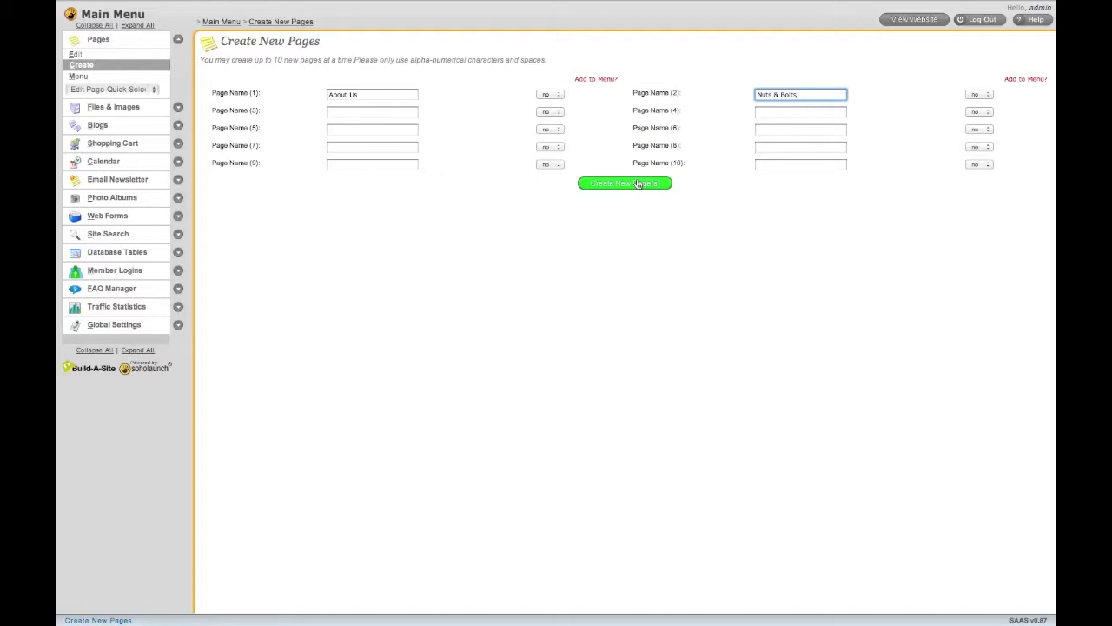
{"action": "left_click", "coordinate": [637, 184]}
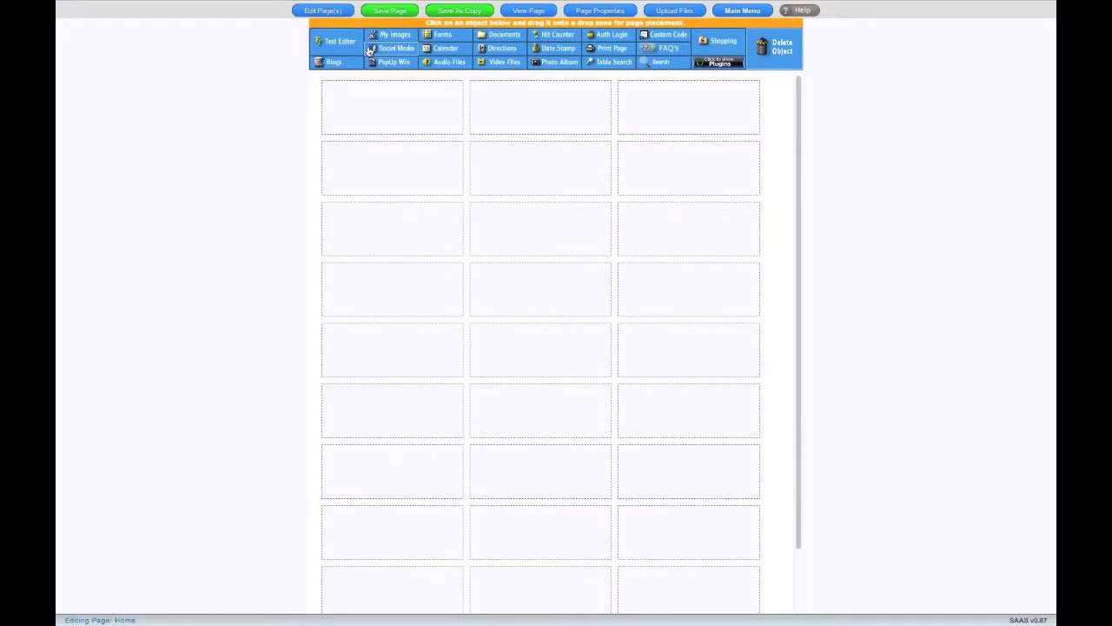
- Place Social Media icons in the Home page's second-row middle zone, then delete them again
{"action": "left_click", "coordinate": [369, 48]}
{"action": "left_click_drag", "start_coordinate": [370, 49], "coordinate": [523, 160]}
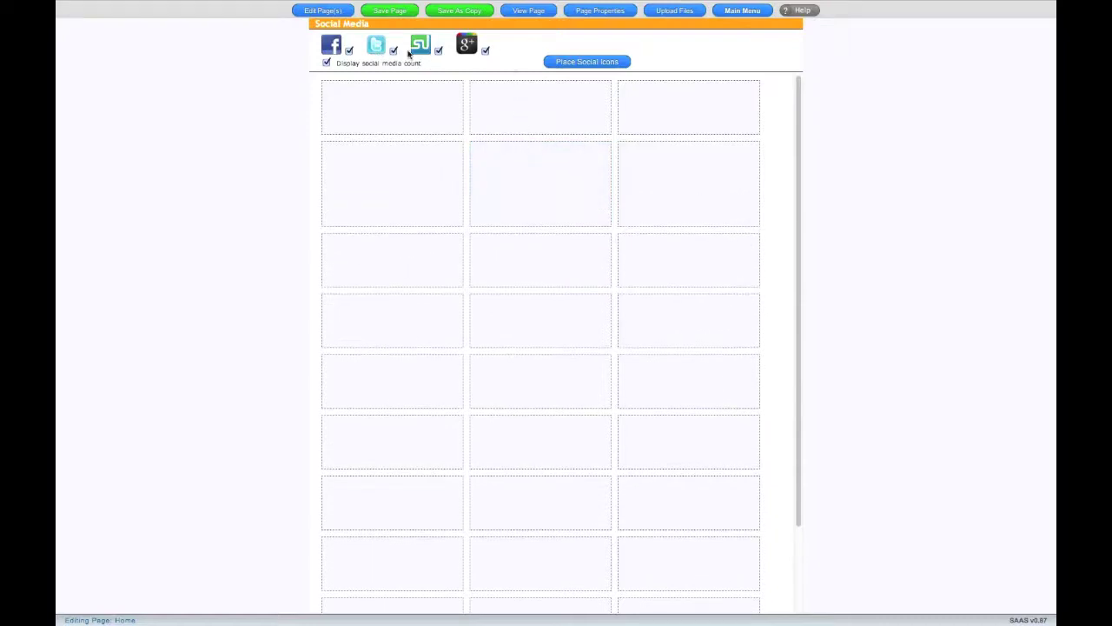
{"action": "left_click", "coordinate": [560, 63]}
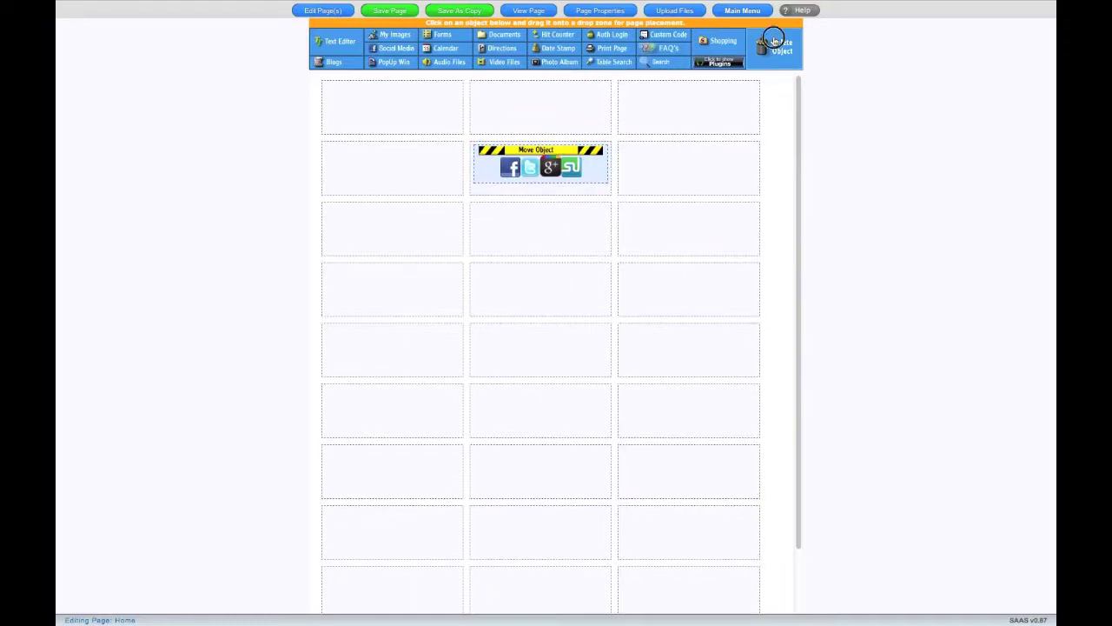
{"action": "left_click_drag", "start_coordinate": [774, 41], "coordinate": [527, 169]}
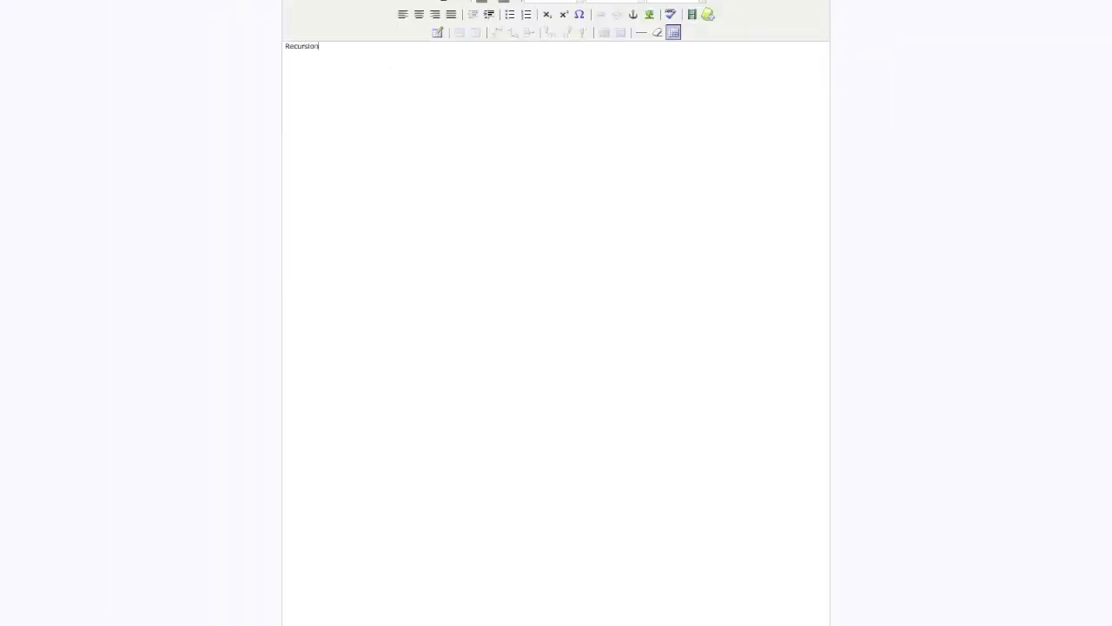
- Format 'Recursion' as a Heading 1 and paste the explanatory paragraph below it
{"action": "key", "text": "shift+Left"}
{"action": "key", "text": "shift+Left"}
{"action": "left_click", "coordinate": [706, 1]}
{"action": "left_click", "coordinate": [714, 73]}
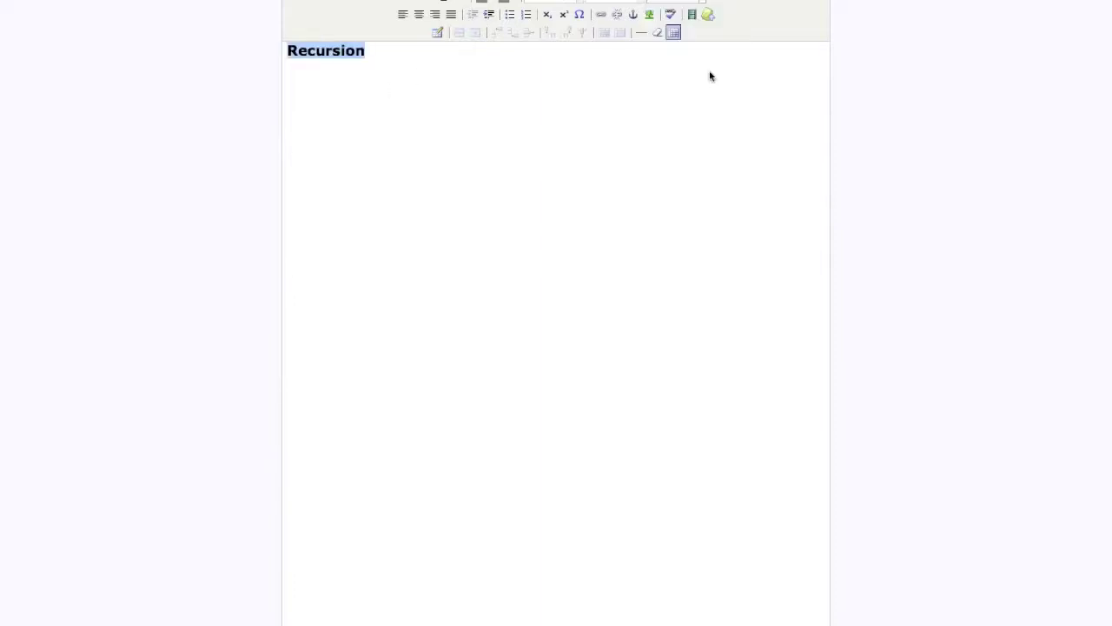
{"action": "left_click", "coordinate": [665, 87]}
{"action": "key", "text": "Return"}
{"action": "type", "text": "Recursion is the process of repeating items in a self-similar way. For instance, when the surfaces of two mirrors are exactly parallel with each other the nested images that occur are a form of infinite recursion. The term has a variety of meanings specific to a variety of disciplines ranging from linguistics to logic. The most common application of recursion is in mathematics and computer science, in which it refers to a method of defining functions in which the function being defined is applied within its own definition. Specifically this defines an infinite number of instances (function values), using a finite expression that for some instances may refer to other instances, but in such a way that no loop or infinite chain of references can occur. The term is also used more generally to describe a process of repeating objects in a self-similar way."}
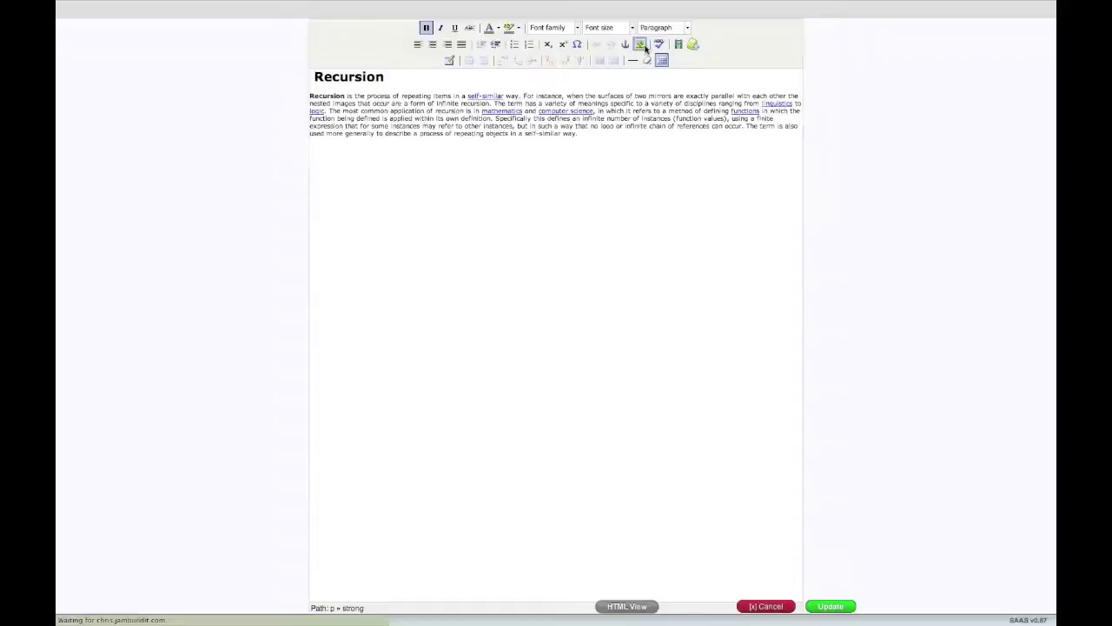
- Insert Droste.jpg at 225 px height and apply the text block to the page
{"action": "left_click", "coordinate": [649, 14]}
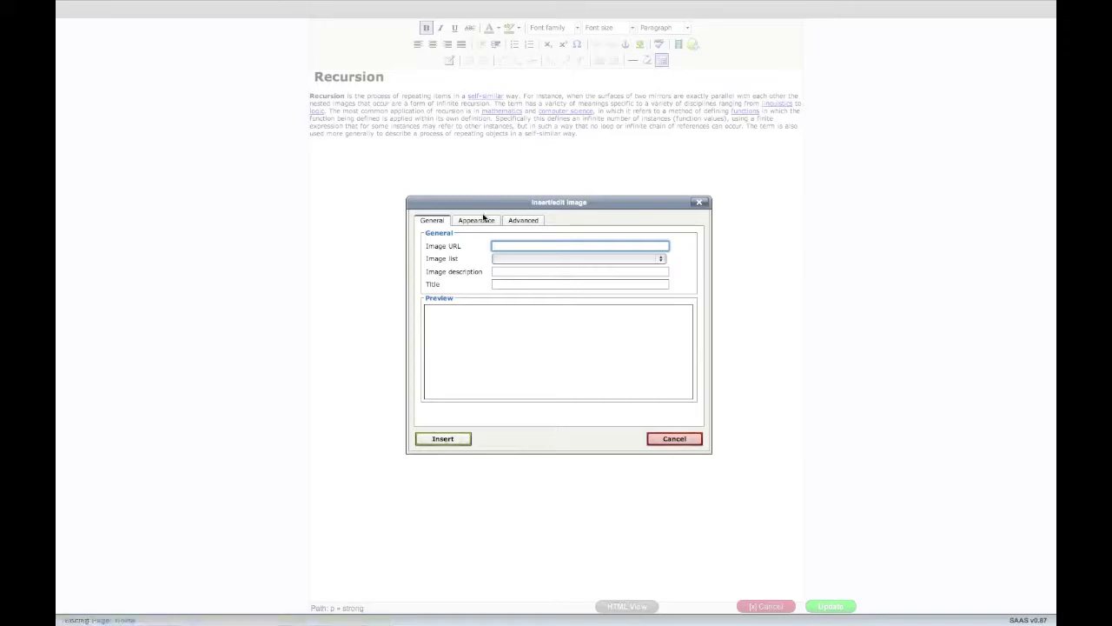
{"action": "left_click", "coordinate": [565, 259]}
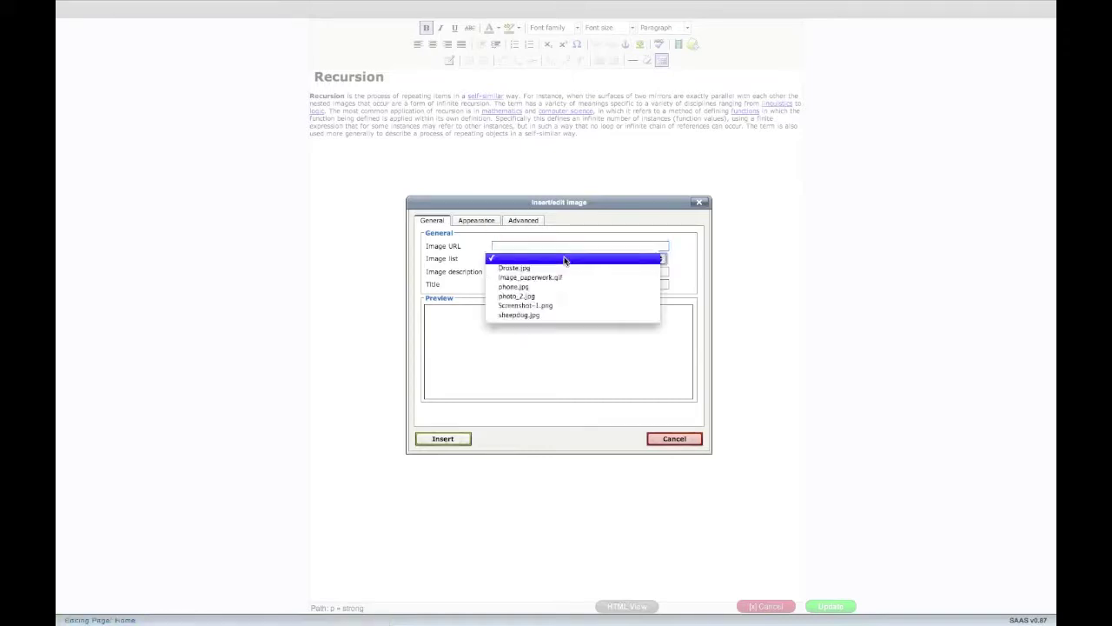
{"action": "left_click", "coordinate": [569, 268]}
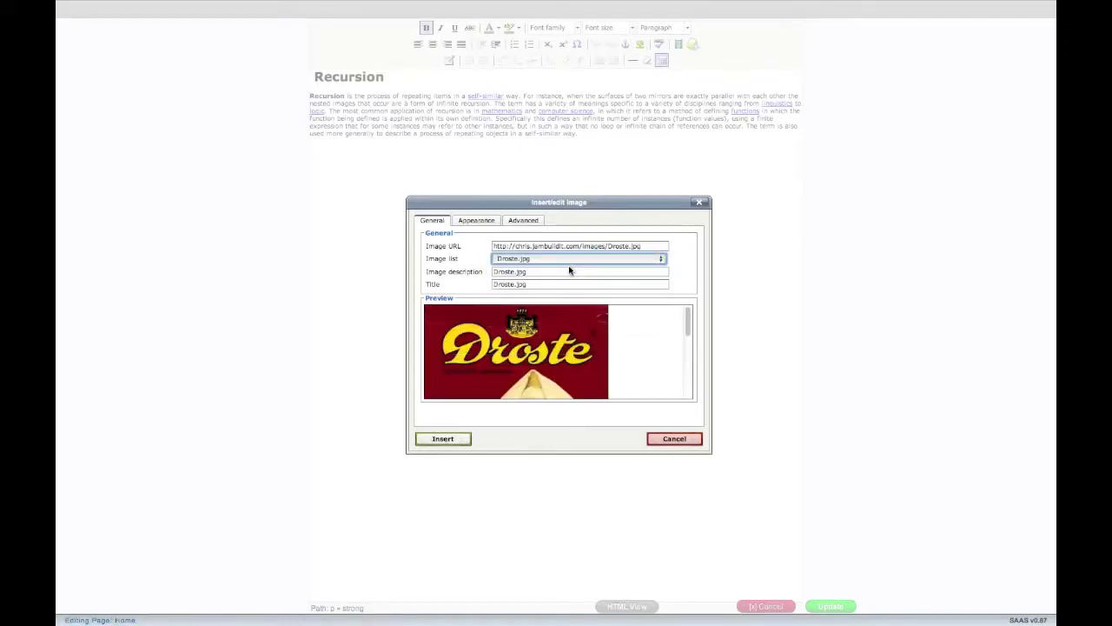
{"action": "left_click", "coordinate": [487, 223]}
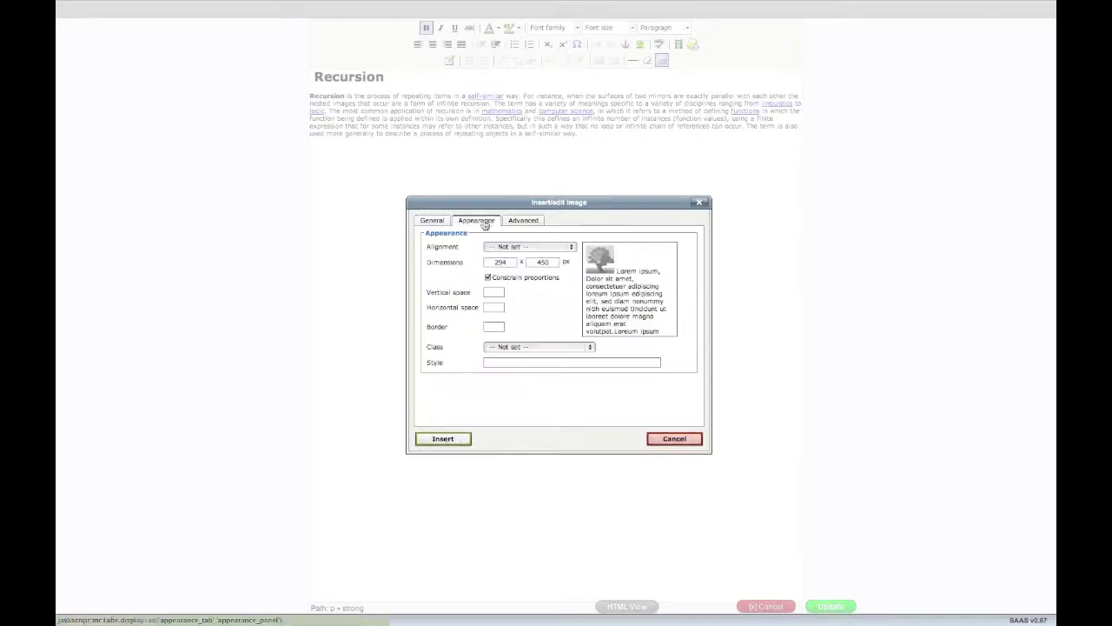
{"action": "double_click", "coordinate": [543, 263]}
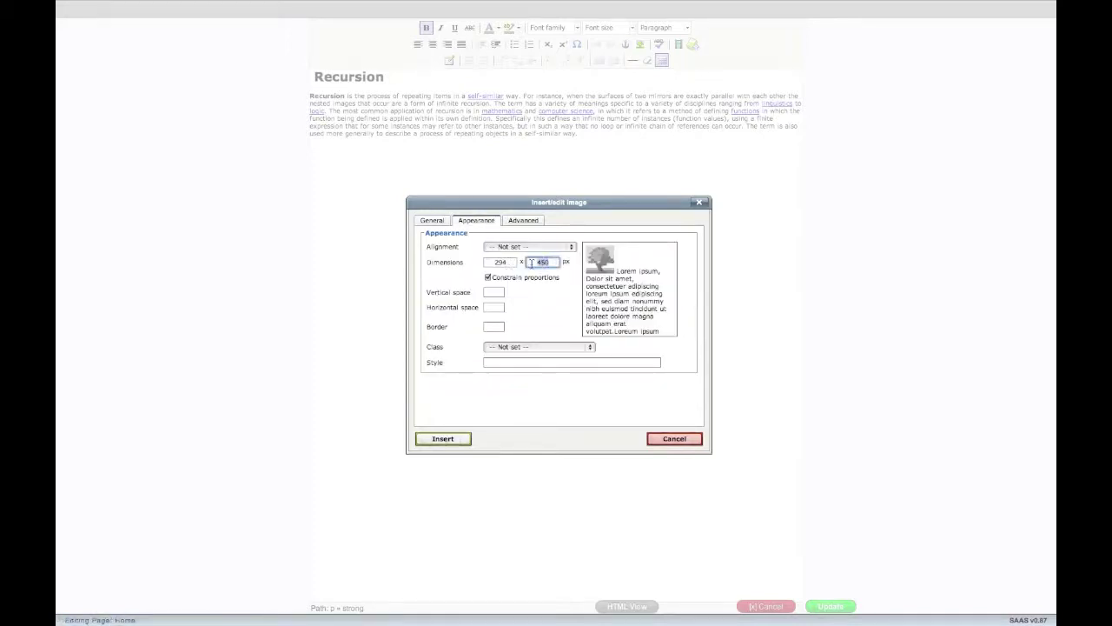
{"action": "type", "text": "225"}
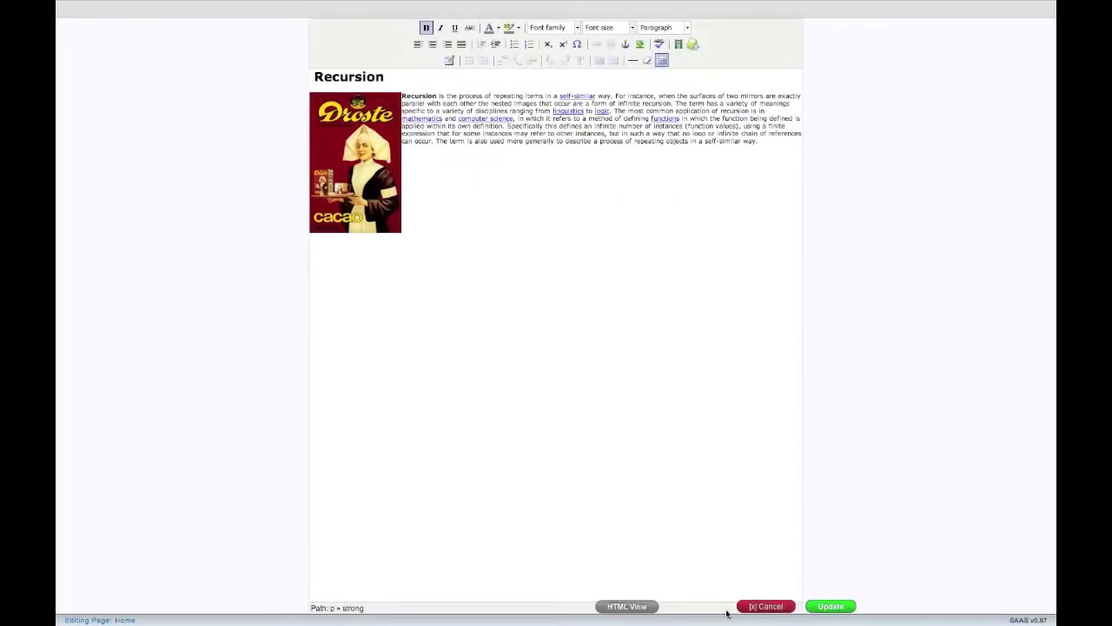
{"action": "left_click", "coordinate": [835, 608]}
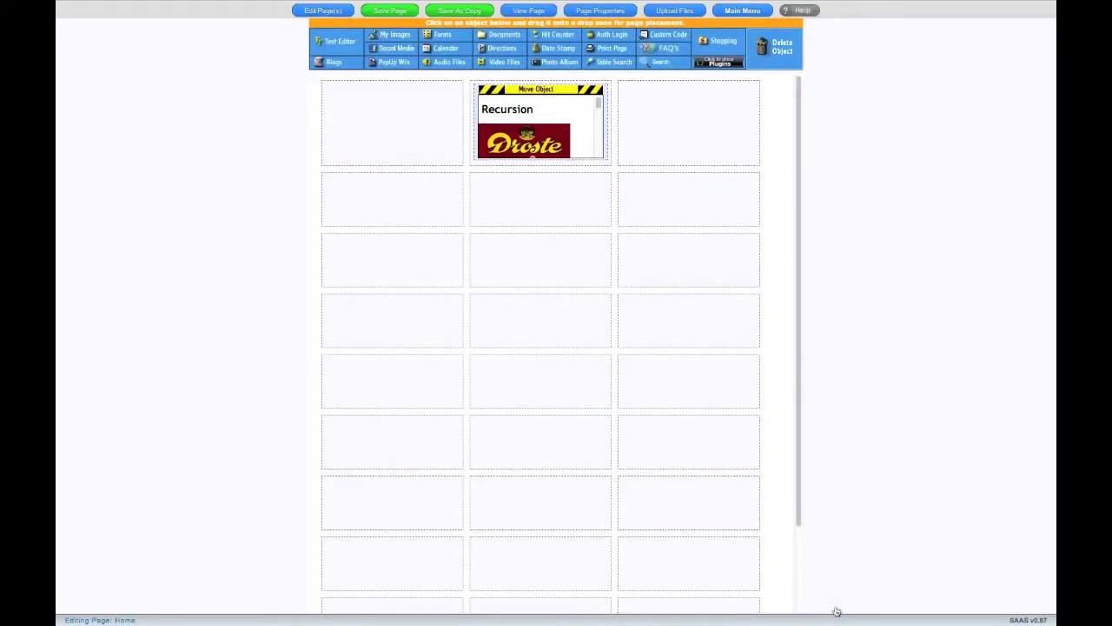
- Save the Home page and preview it
{"action": "left_click", "coordinate": [415, 10]}
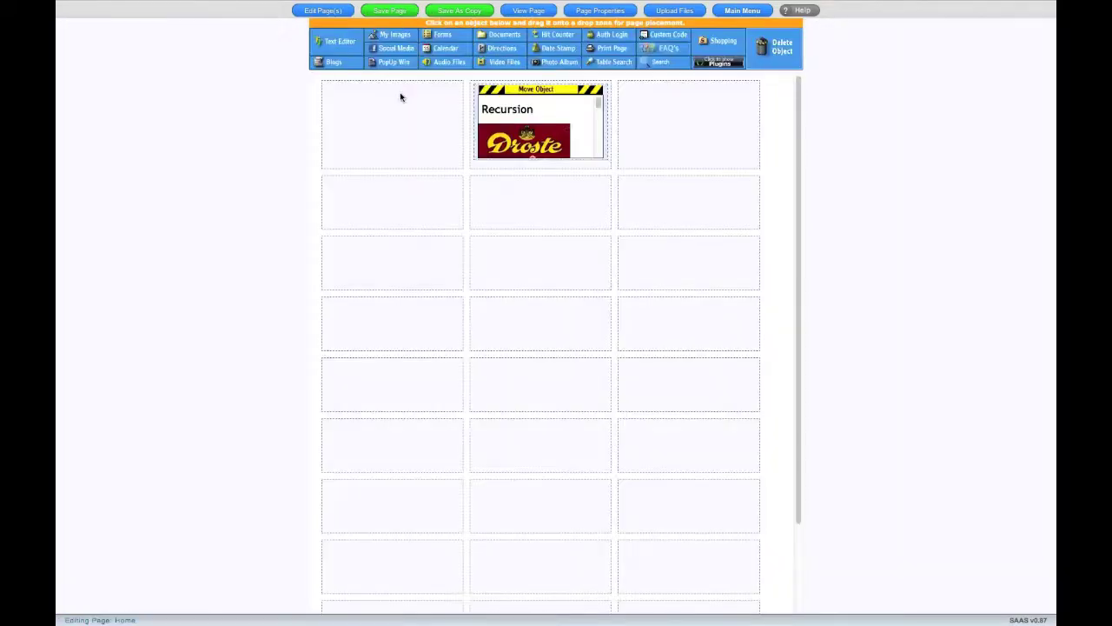
{"action": "left_click", "coordinate": [536, 15]}
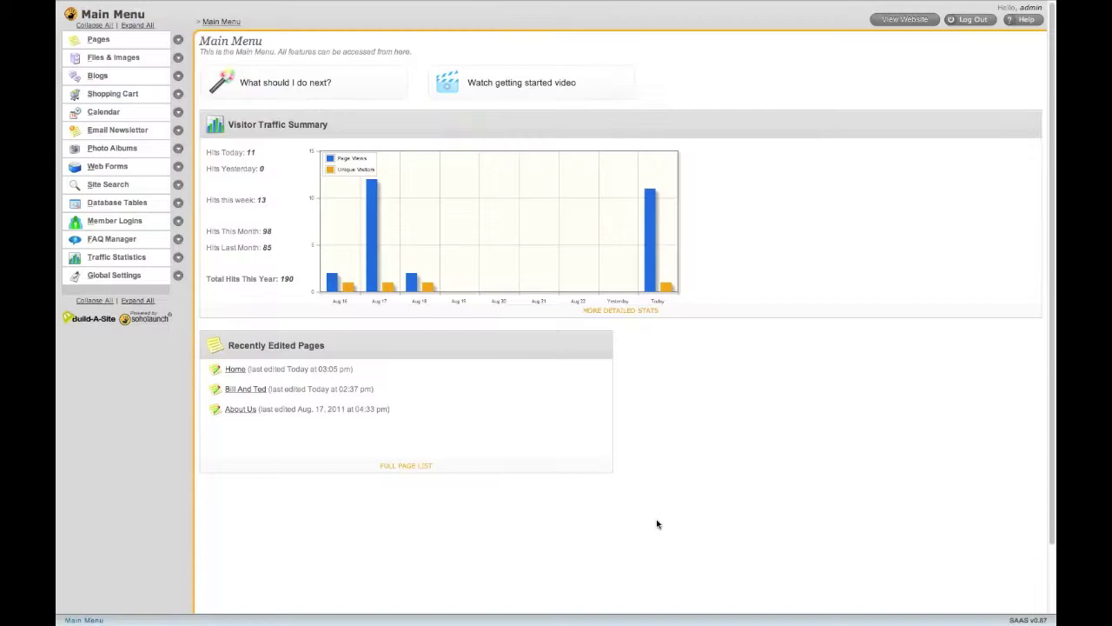
- Upload photo 1.JPG from the Desktop to the site's files
{"action": "left_click", "coordinate": [122, 64]}
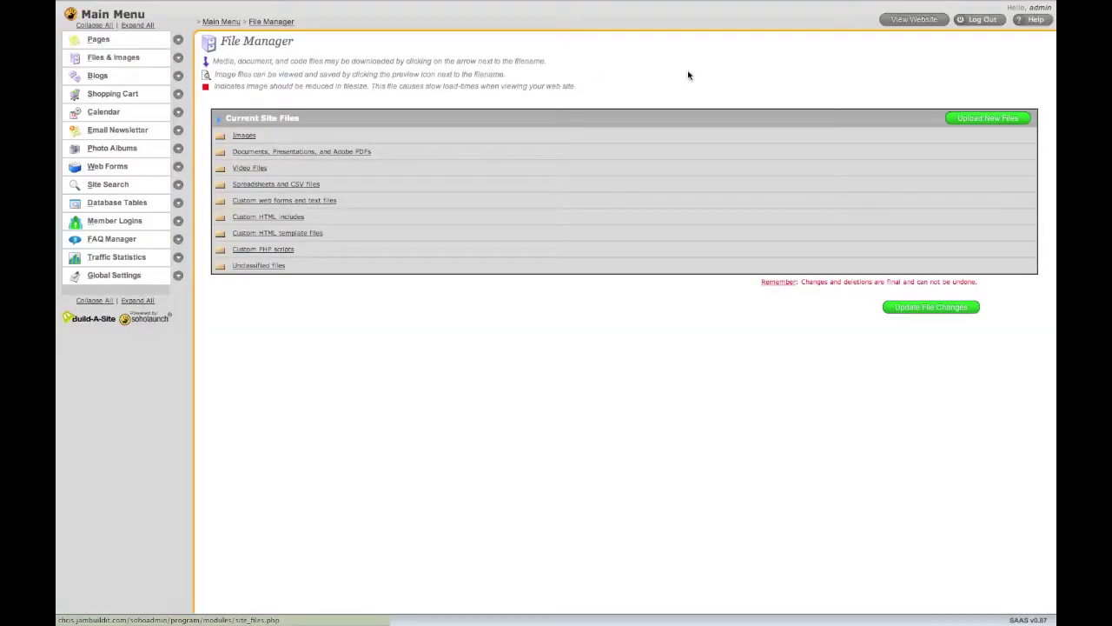
{"action": "left_click", "coordinate": [991, 119]}
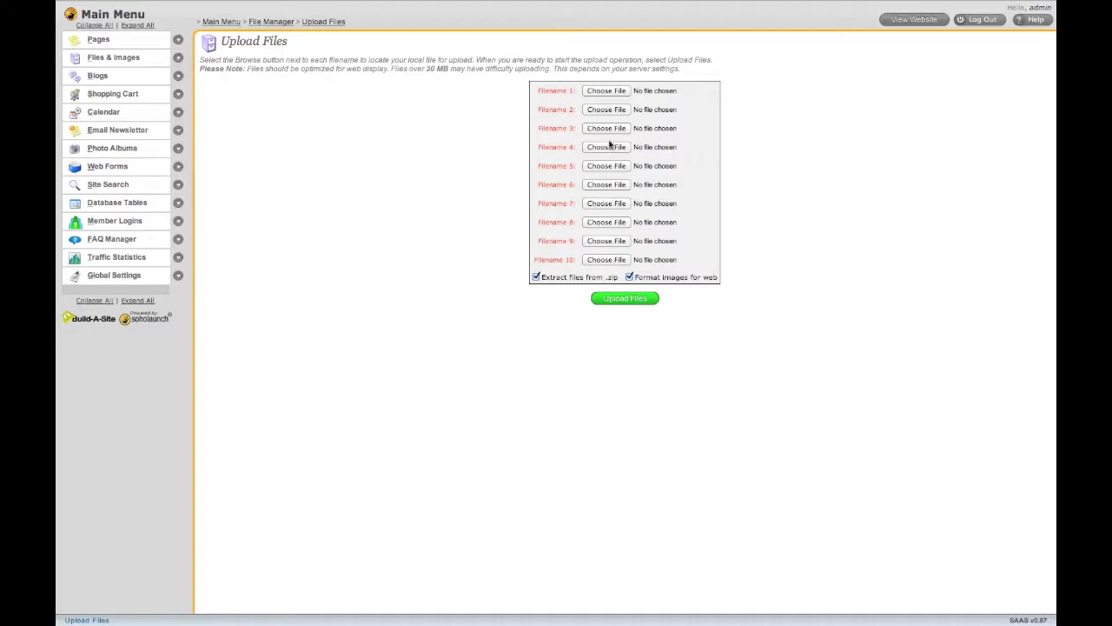
{"action": "left_click", "coordinate": [607, 91]}
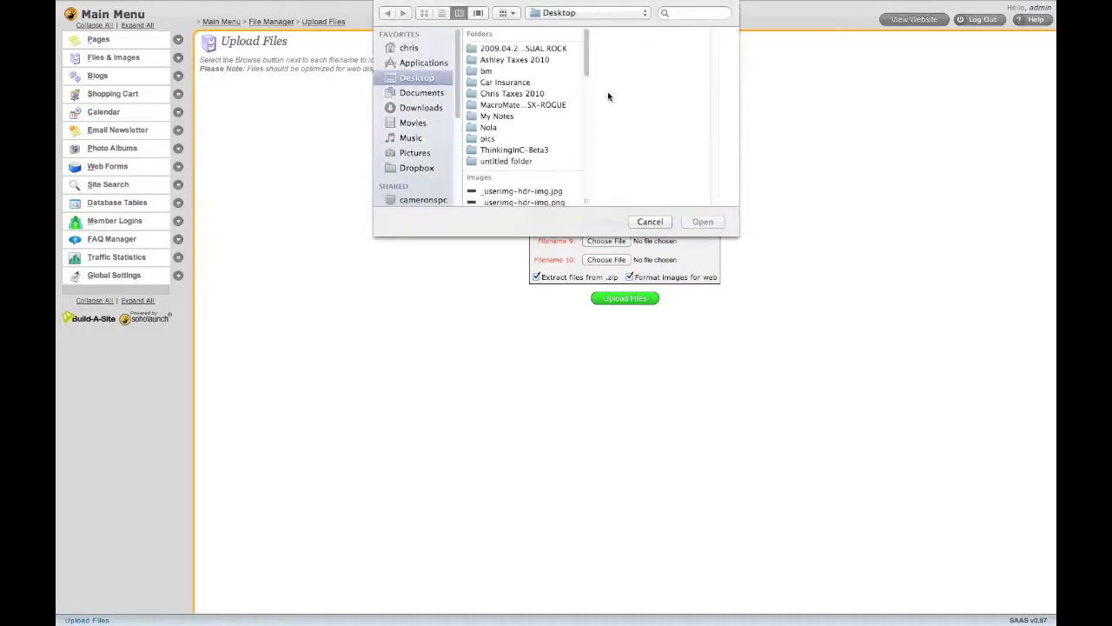
{"action": "scroll", "coordinate": [564, 110], "scroll_direction": "down", "scroll_amount": 10}
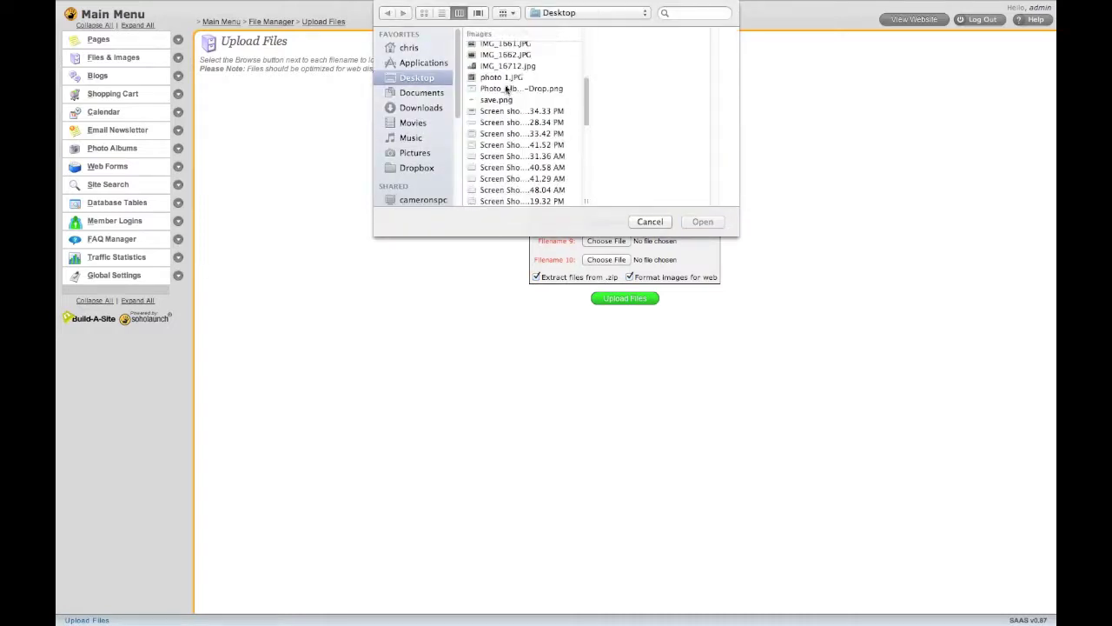
{"action": "left_click", "coordinate": [506, 79]}
{"action": "left_click", "coordinate": [705, 220]}
{"action": "left_click", "coordinate": [648, 299]}
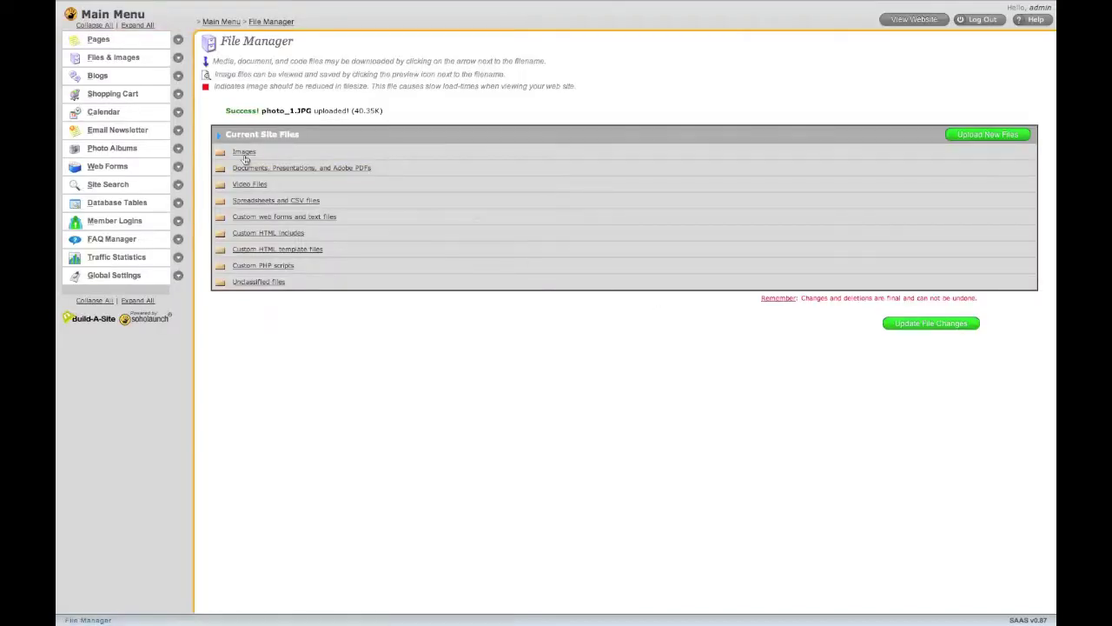
- Open photo_1.JPG from the Images folder in the image editor
{"action": "left_click", "coordinate": [244, 153]}
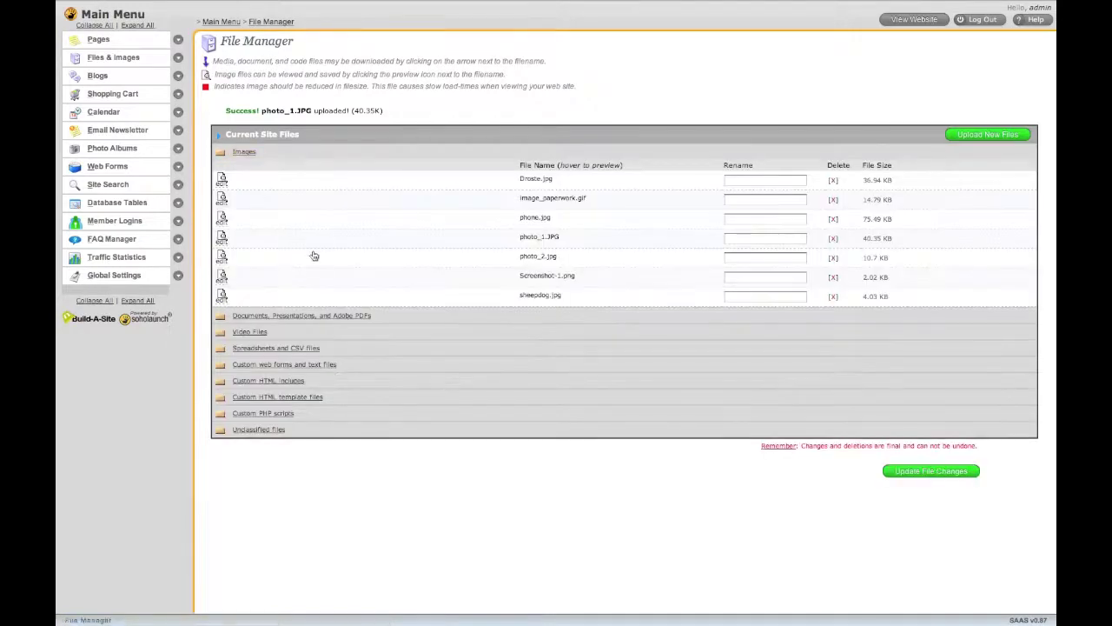
{"action": "mouse_move", "coordinate": [549, 238]}
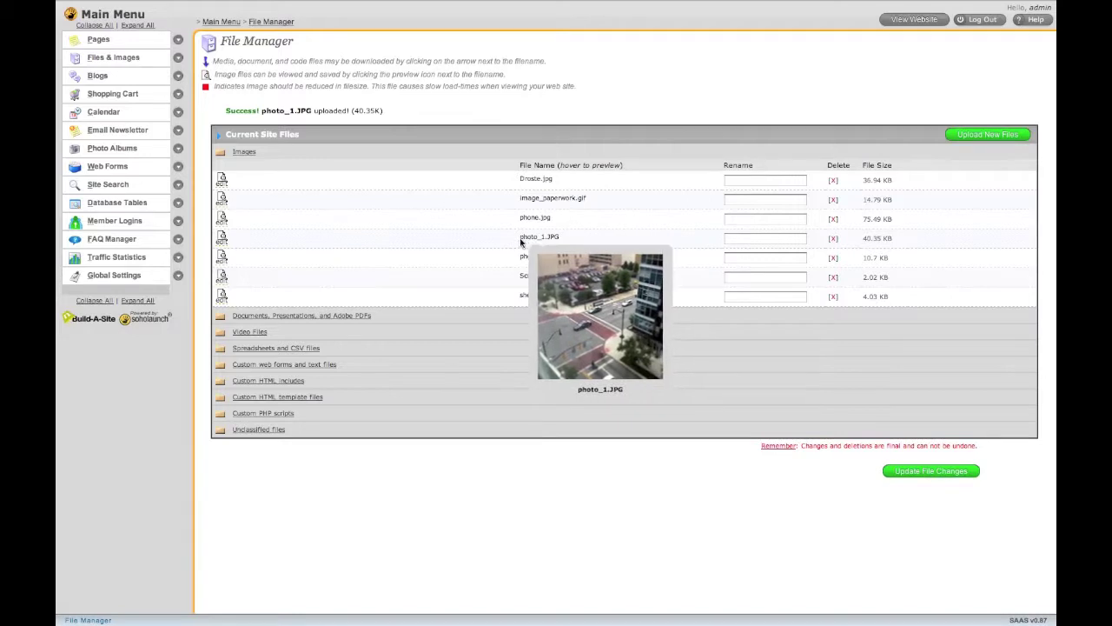
{"action": "left_click", "coordinate": [222, 240]}
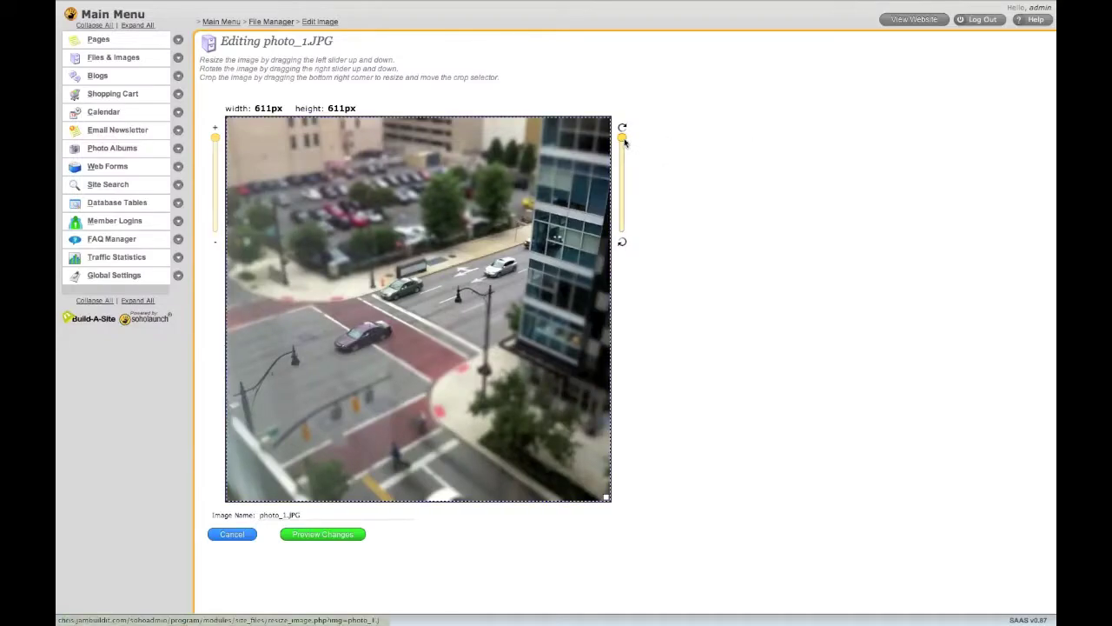
- Shrink photo_1.JPG to about two-thirds, crop it to 343px wide, and save over the original
{"action": "mouse_move", "coordinate": [624, 142]}
{"action": "left_mouse_down"}
{"action": "mouse_move", "coordinate": [624, 208]}
{"action": "mouse_move", "coordinate": [623, 137]}
{"action": "left_mouse_up"}
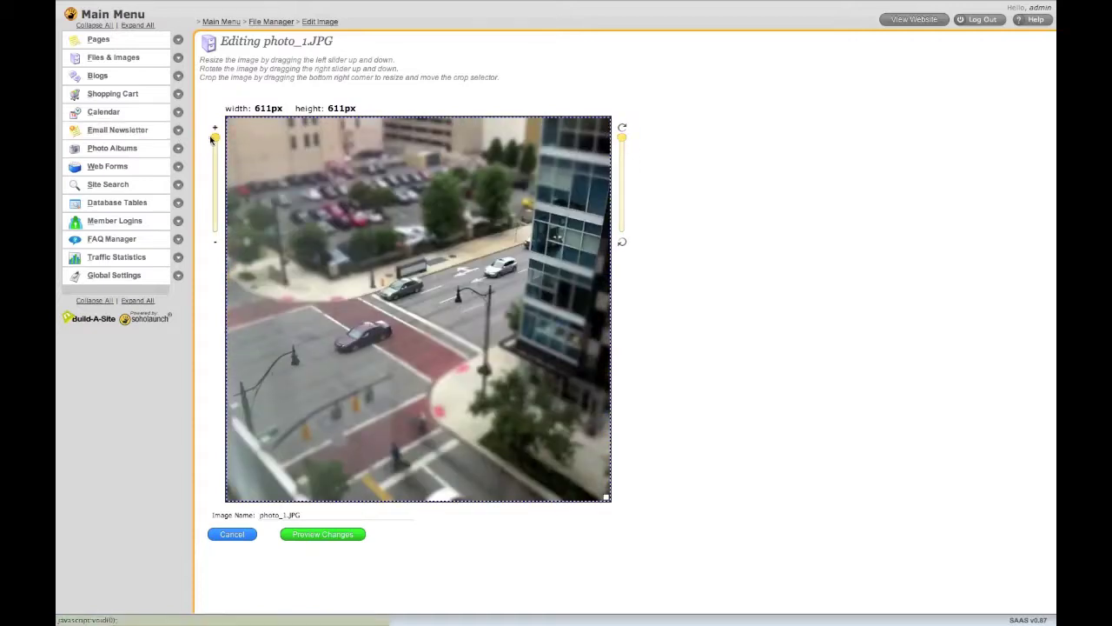
{"action": "left_click_drag", "start_coordinate": [214, 139], "coordinate": [224, 169]}
{"action": "left_click_drag", "start_coordinate": [365, 179], "coordinate": [382, 215]}
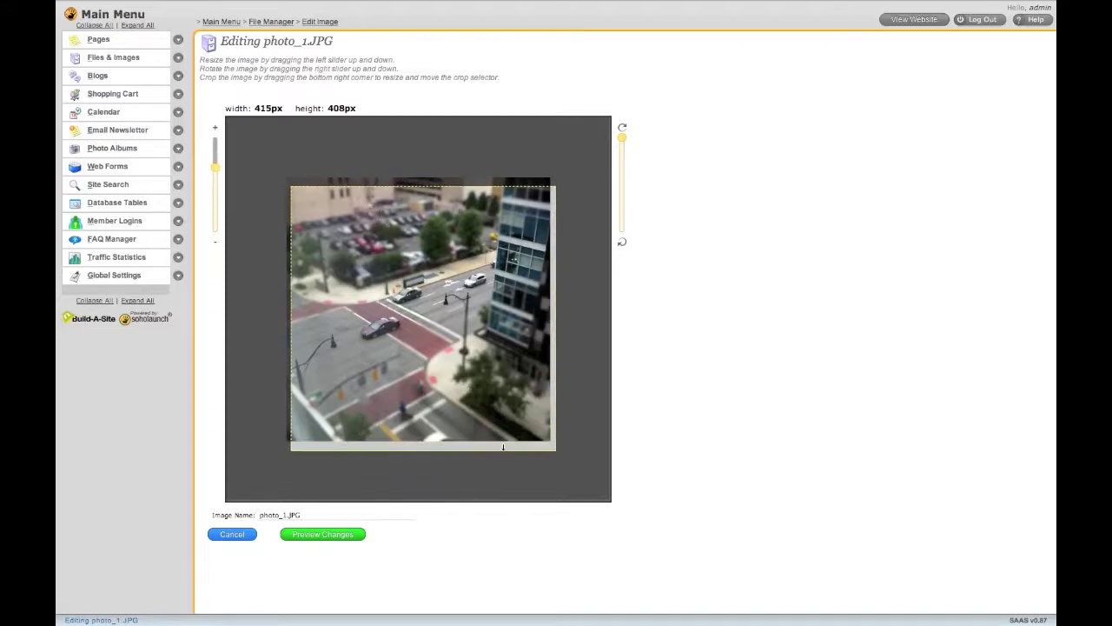
{"action": "left_click_drag", "start_coordinate": [504, 448], "coordinate": [500, 337]}
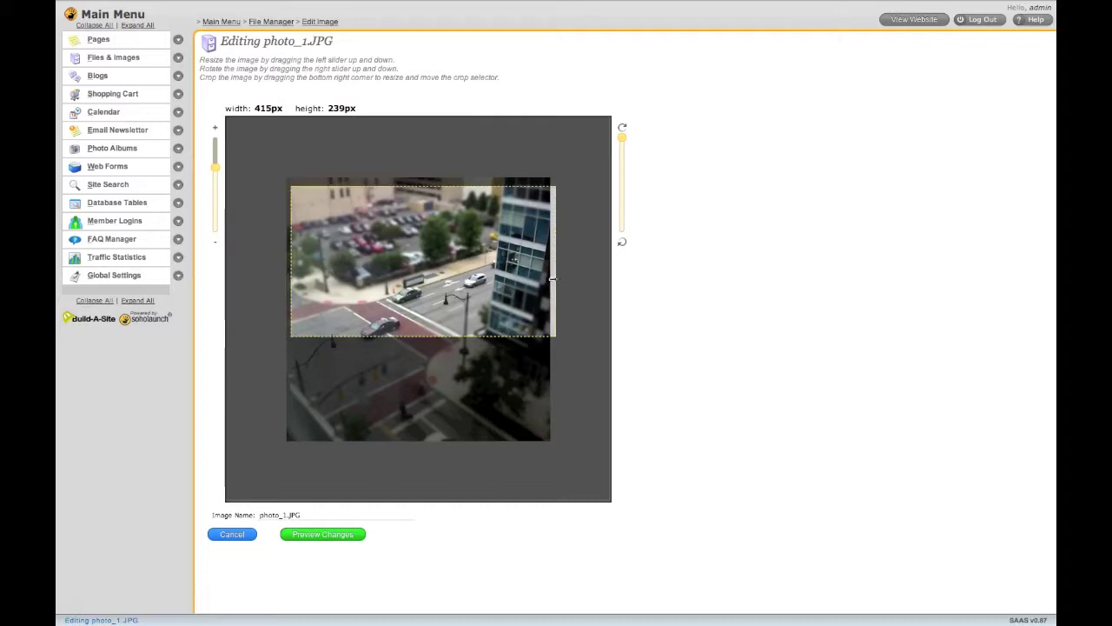
{"action": "left_click_drag", "start_coordinate": [554, 280], "coordinate": [507, 278]}
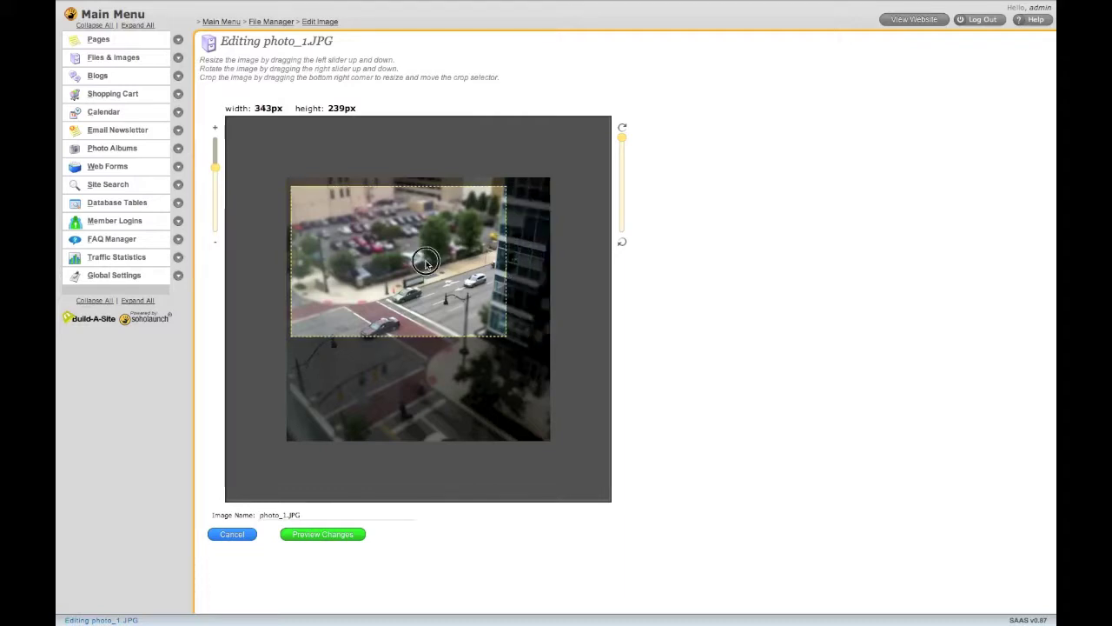
{"action": "left_click_drag", "start_coordinate": [422, 266], "coordinate": [445, 306]}
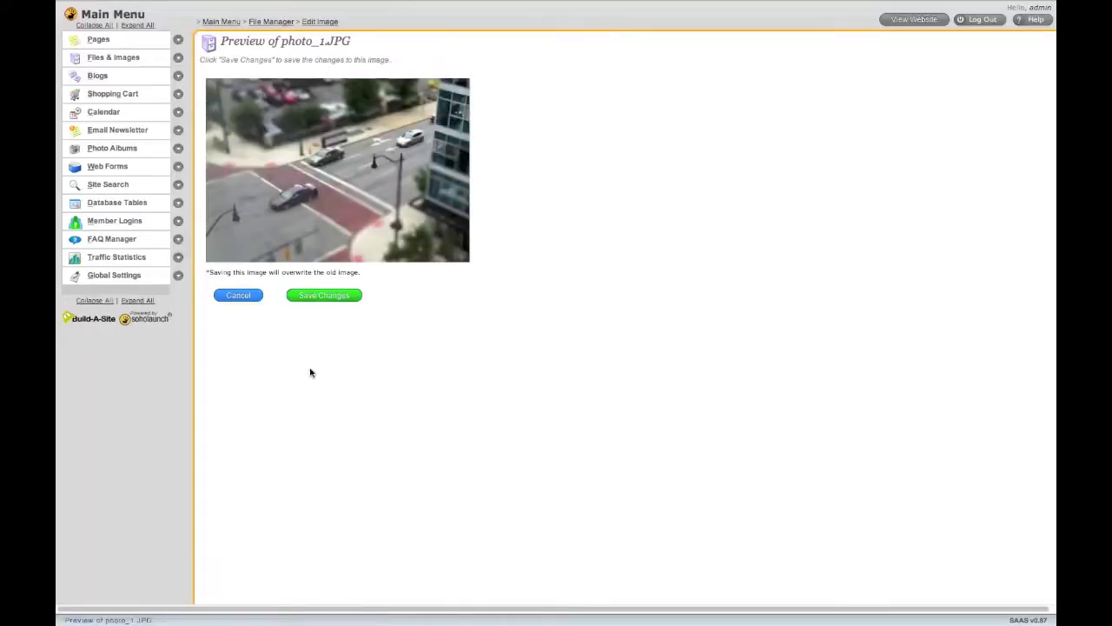
{"action": "left_click", "coordinate": [324, 295]}
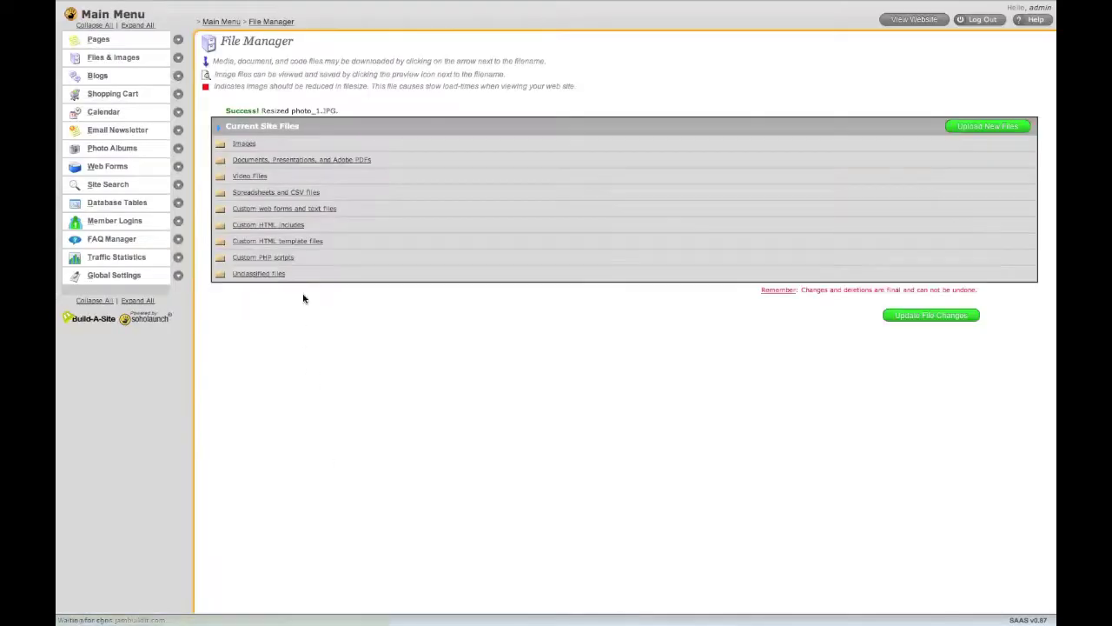
{"action": "left_click", "coordinate": [243, 148]}
- Apply the ARTISTIC > Pastel (green) template through the Template Manager
{"action": "mouse_move", "coordinate": [541, 231]}
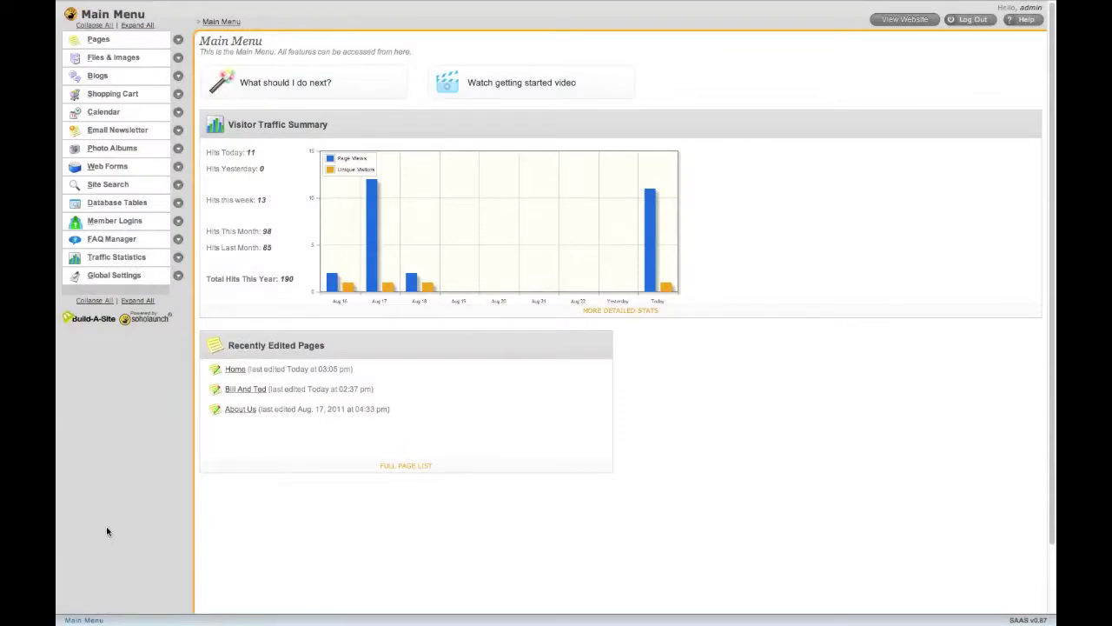
{"action": "left_click", "coordinate": [174, 278]}
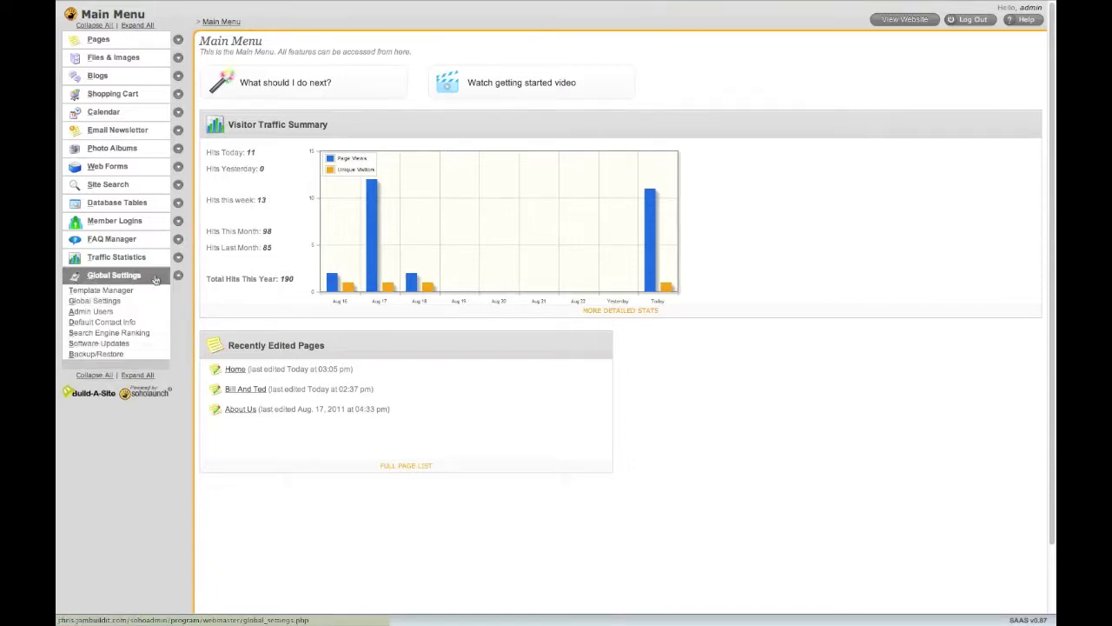
{"action": "left_click", "coordinate": [155, 291]}
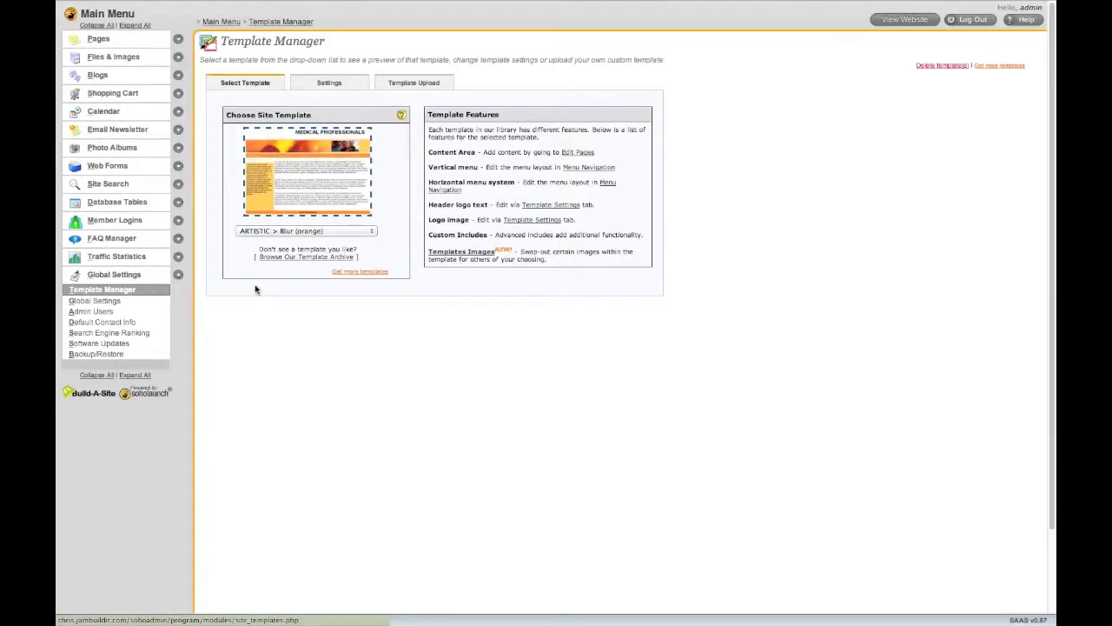
{"action": "left_click", "coordinate": [342, 232]}
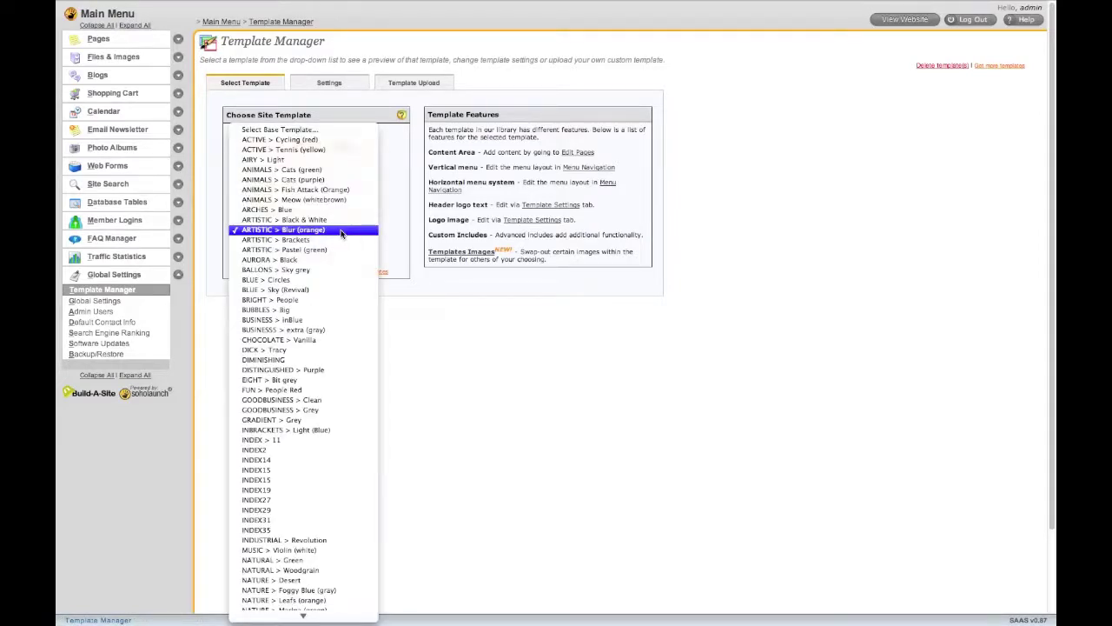
{"action": "scroll", "coordinate": [353, 389], "scroll_direction": "down", "scroll_amount": 5}
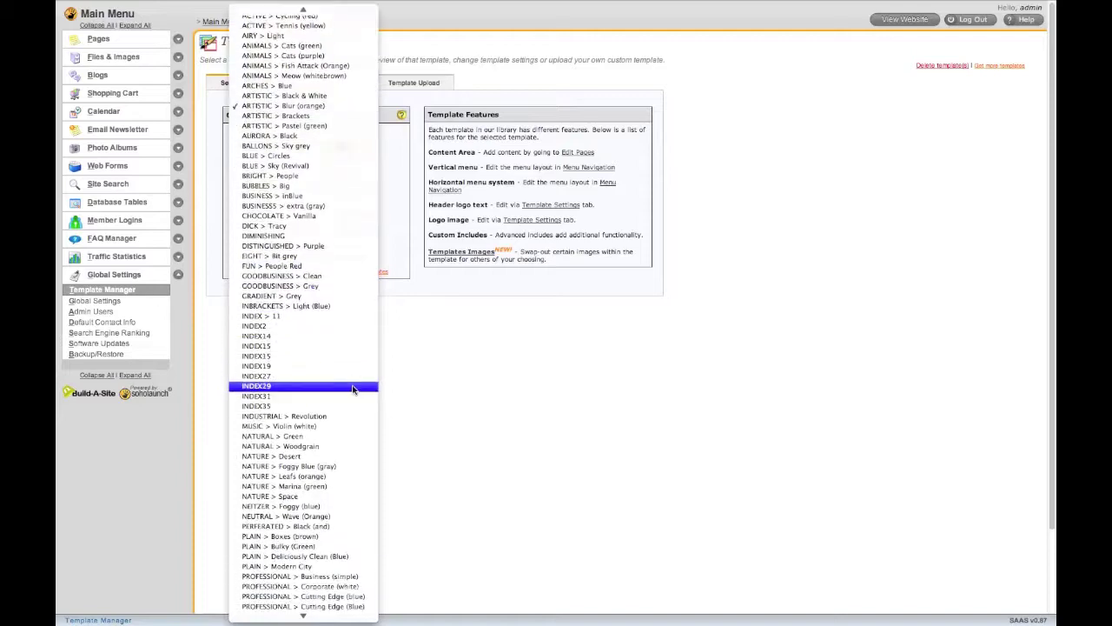
{"action": "scroll", "coordinate": [352, 389], "scroll_direction": "up", "scroll_amount": 5}
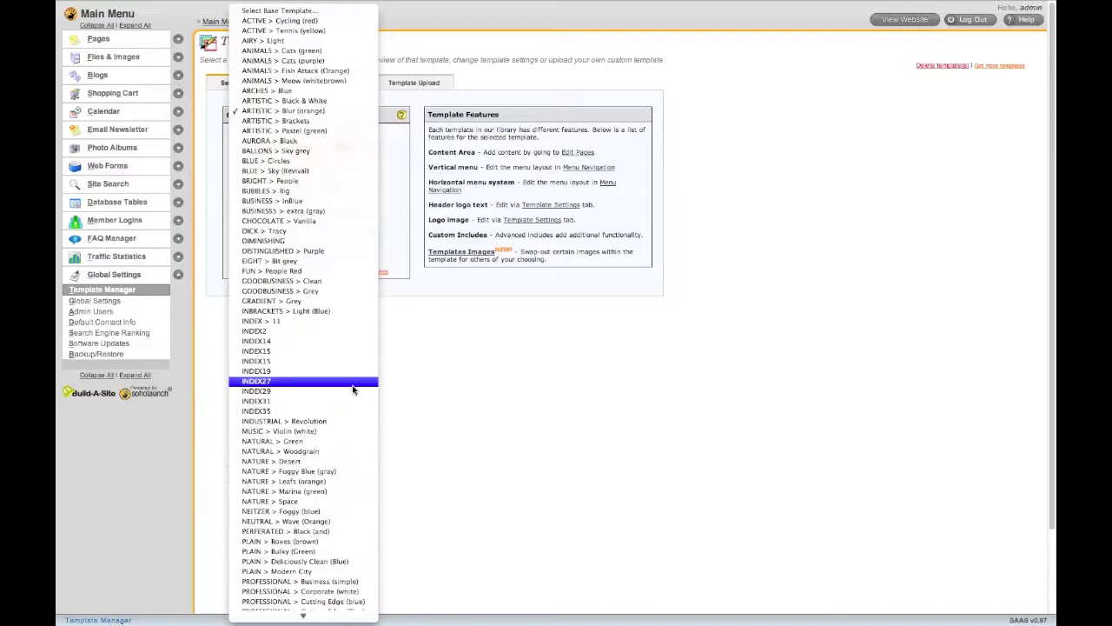
{"action": "left_click", "coordinate": [296, 131]}
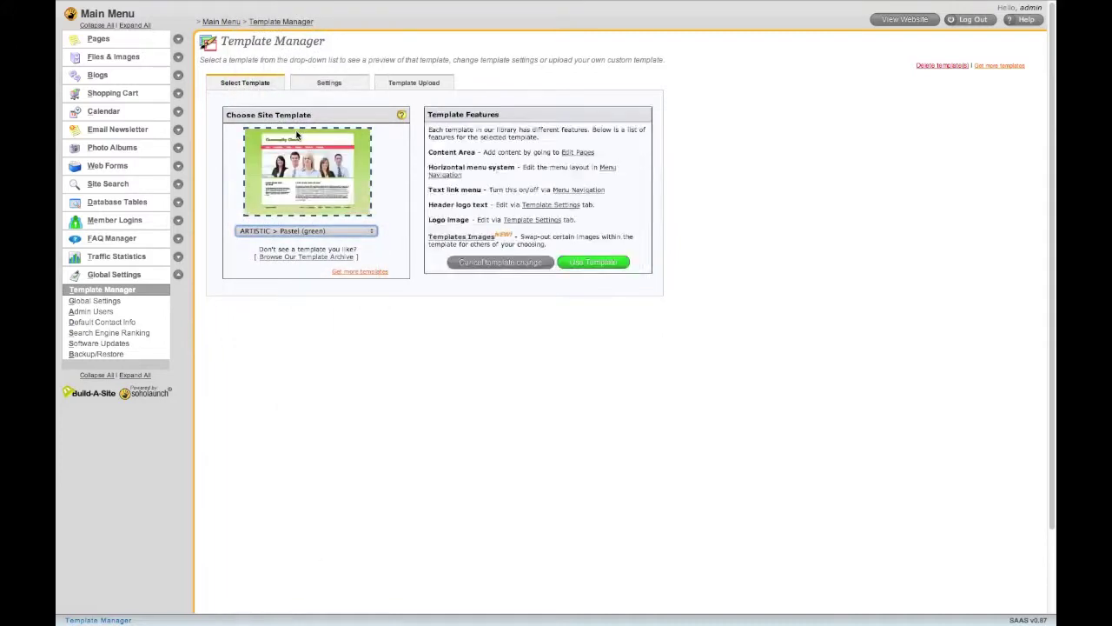
{"action": "left_click", "coordinate": [586, 263]}
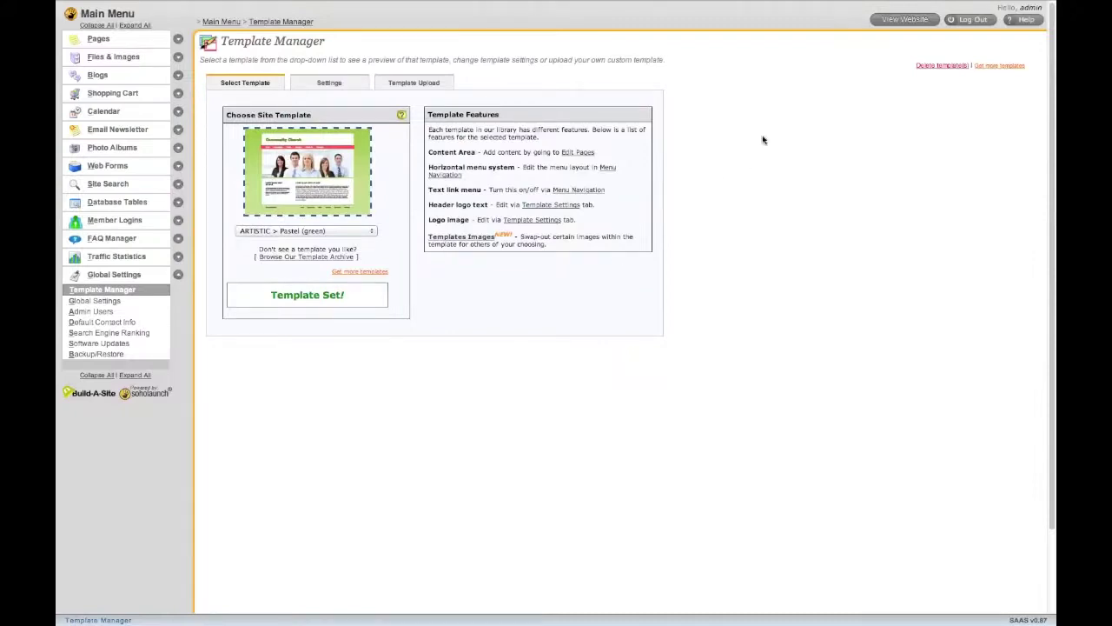
- Set the website title to 'My Website' and slogan to 'Great Site!', then save
{"action": "left_click", "coordinate": [329, 83]}
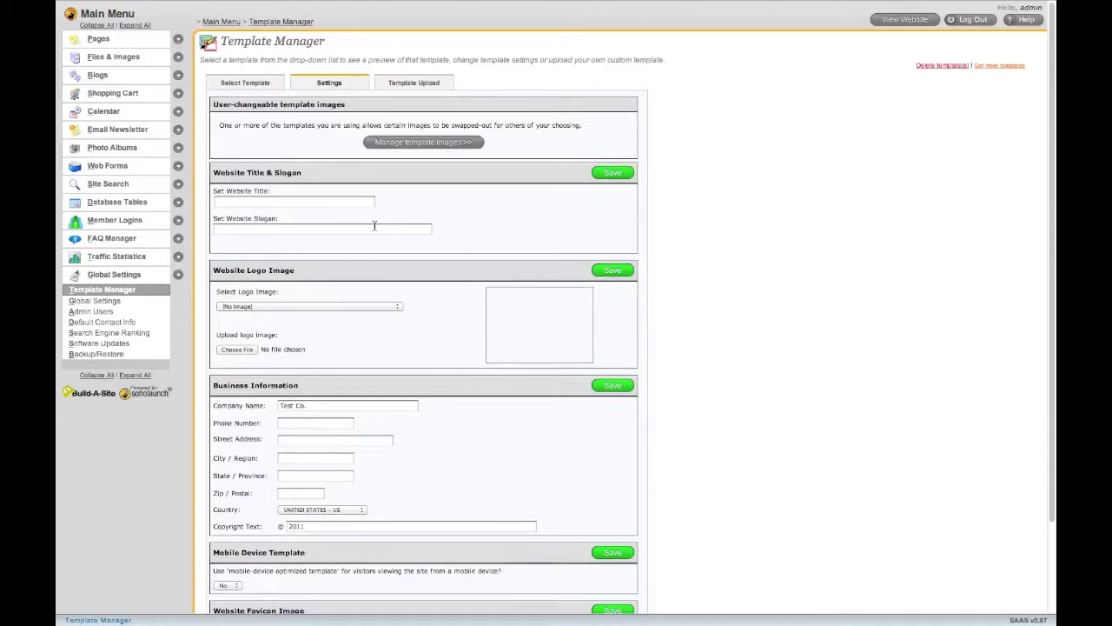
{"action": "left_click", "coordinate": [294, 202]}
{"action": "type", "text": "My Website"}
{"action": "key", "text": "Tab"}
{"action": "type", "text": "Great"}
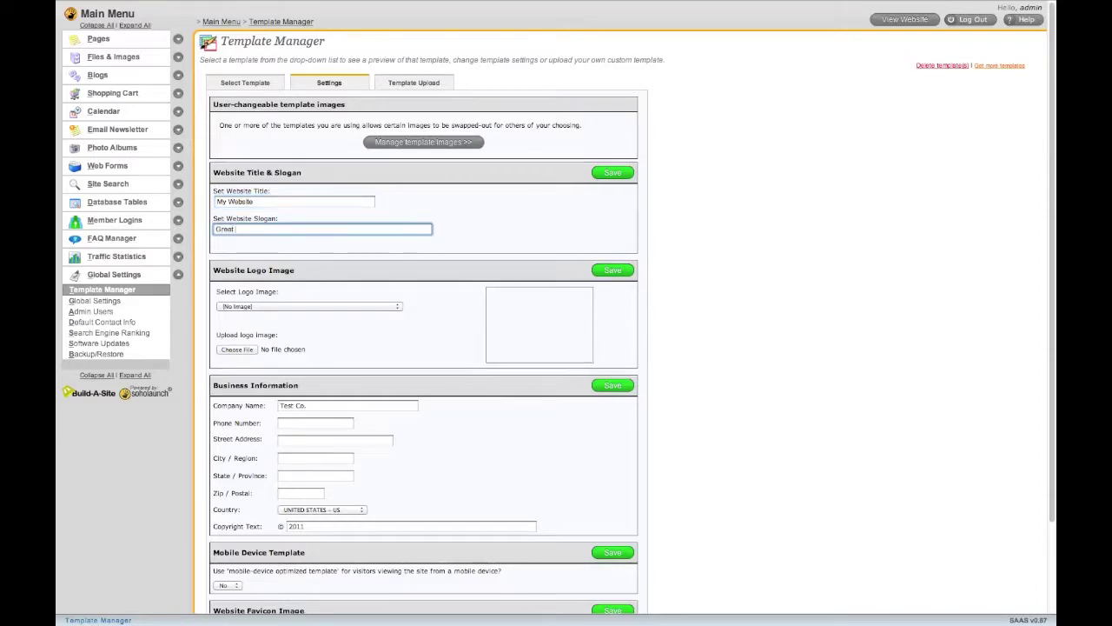
{"action": "type", "text": " Site!"}
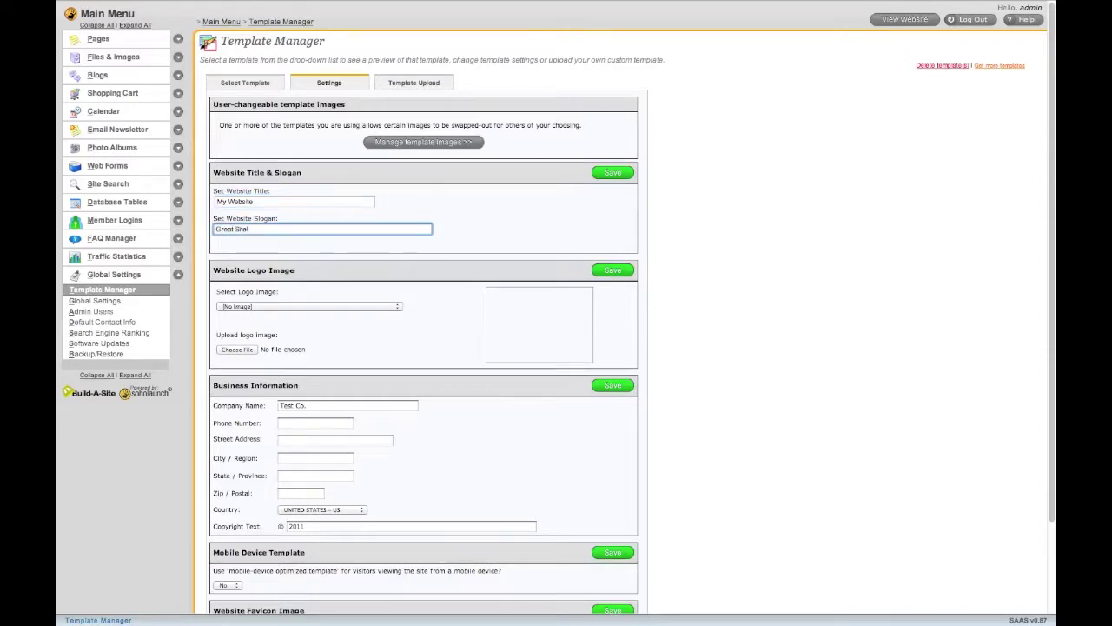
{"action": "left_click", "coordinate": [484, 222]}
{"action": "left_click", "coordinate": [605, 176]}
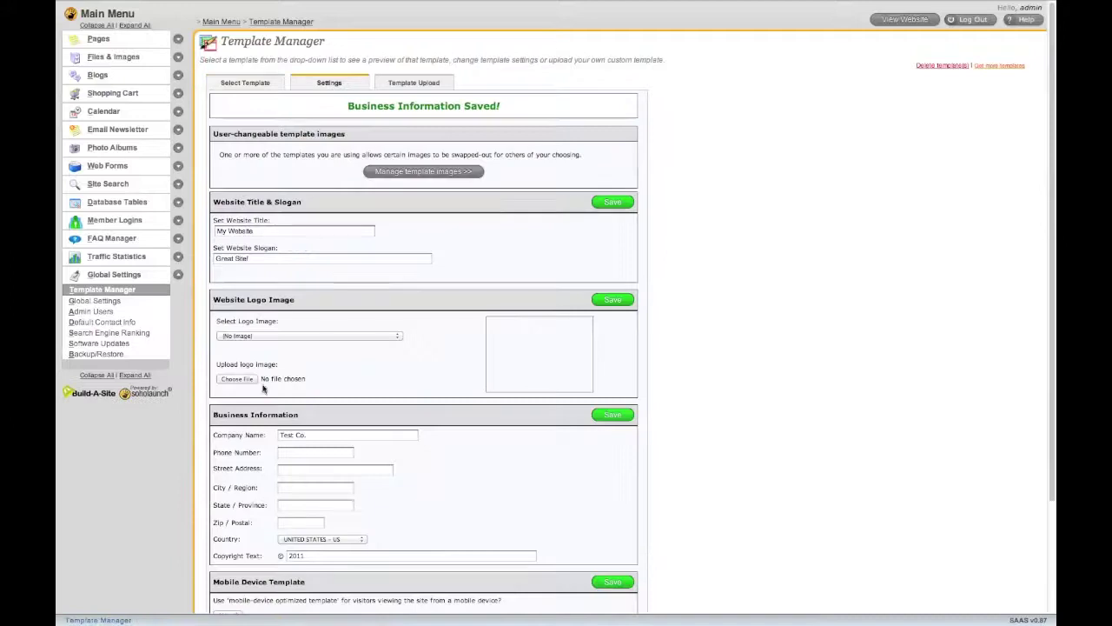
- Save photo_1.JPG as the logo image and view the live website
{"action": "left_click", "coordinate": [262, 335]}
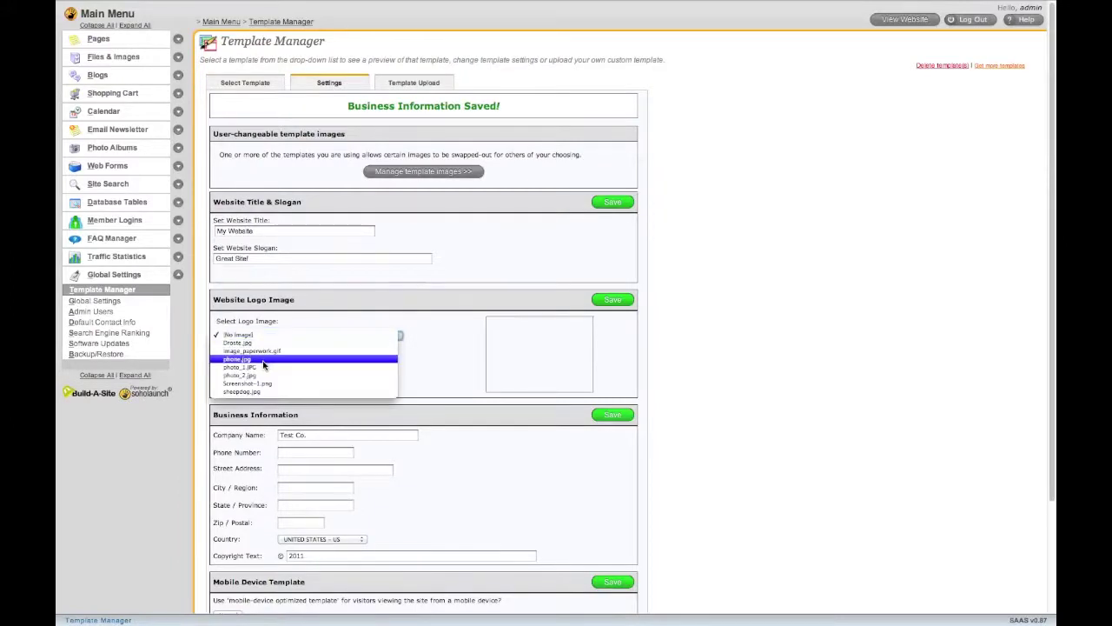
{"action": "left_click", "coordinate": [264, 368]}
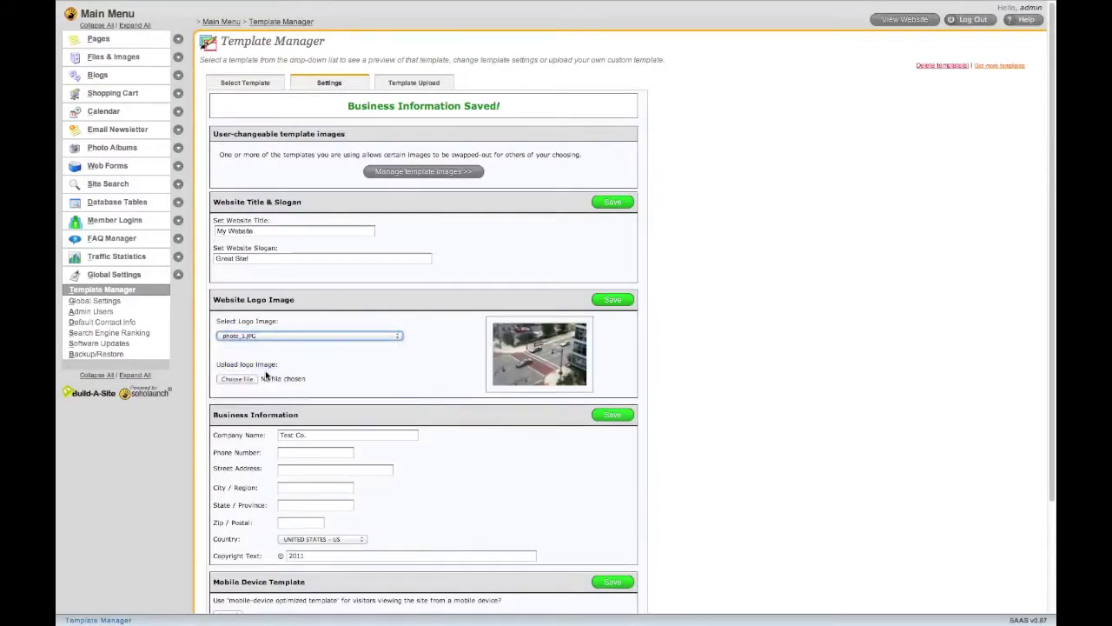
{"action": "left_click", "coordinate": [614, 300]}
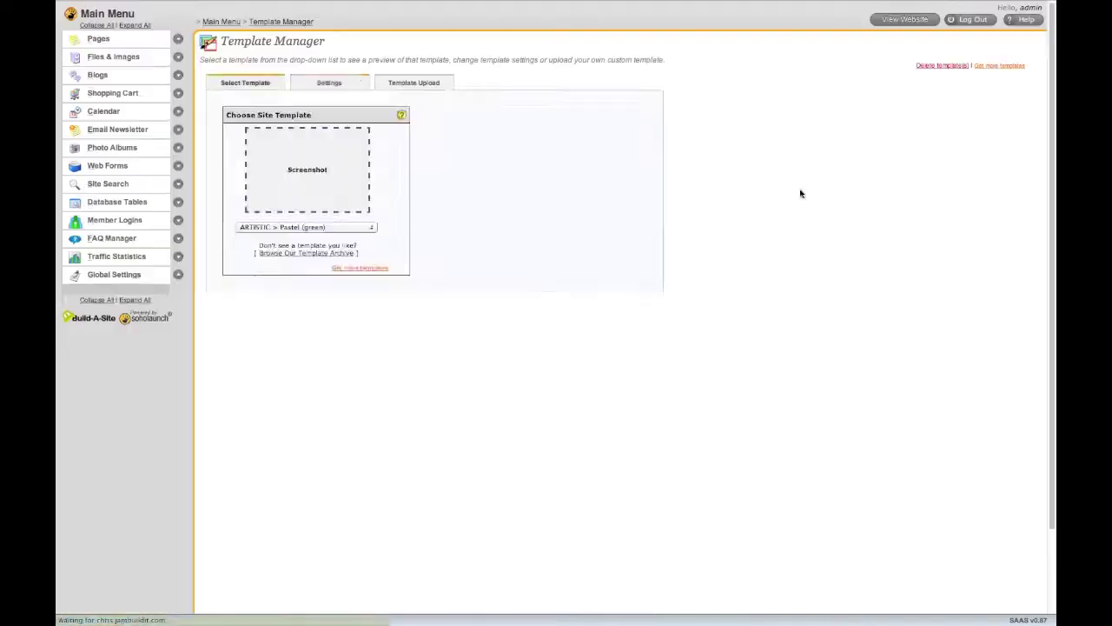
{"action": "left_click", "coordinate": [905, 21]}
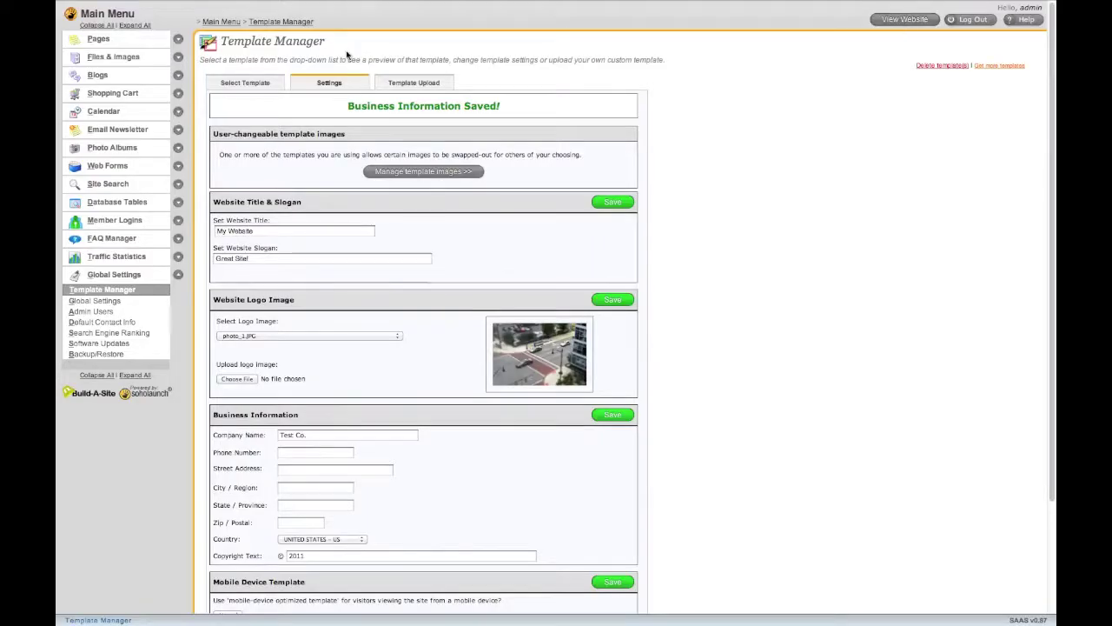
- Browse the additional template archive, looking at the Modest Muse (Orange) template
{"action": "left_click", "coordinate": [246, 84]}
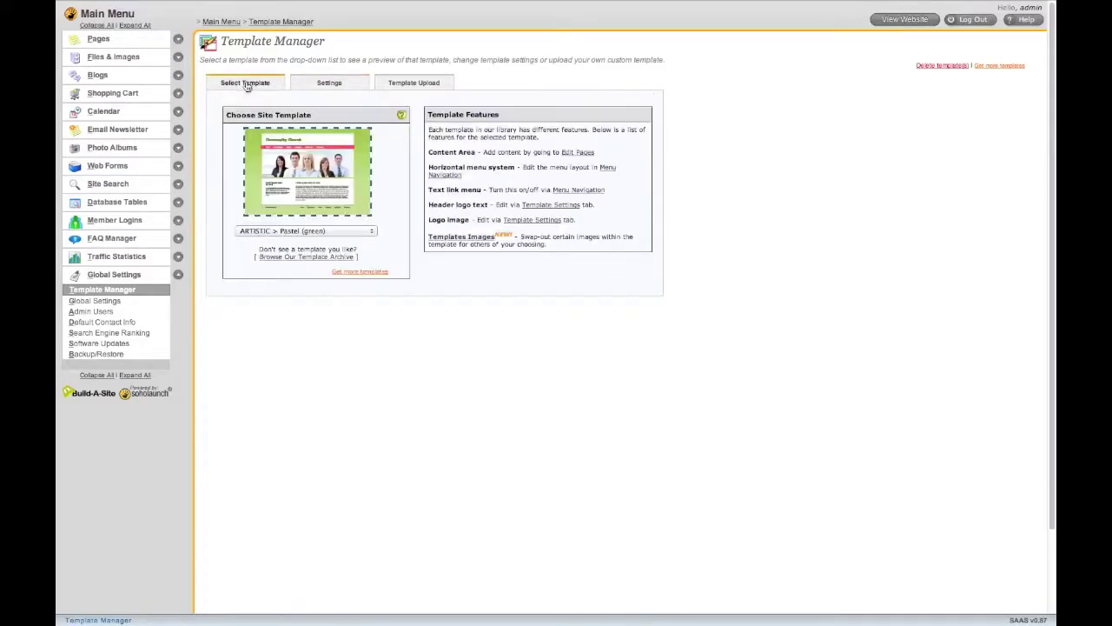
{"action": "left_click", "coordinate": [285, 258]}
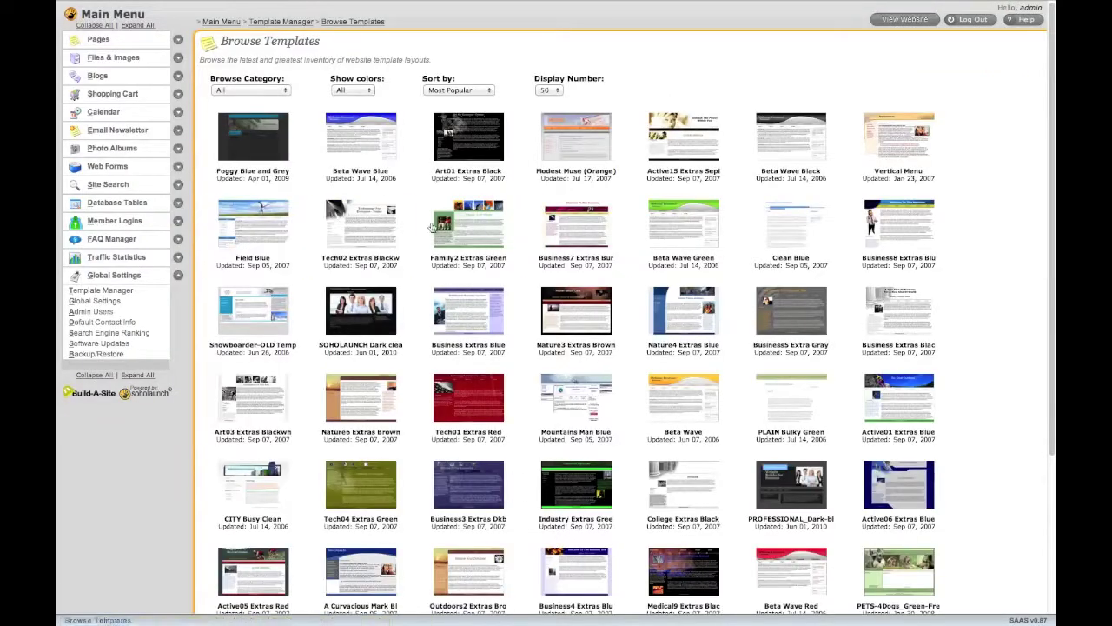
{"action": "left_click", "coordinate": [603, 144]}
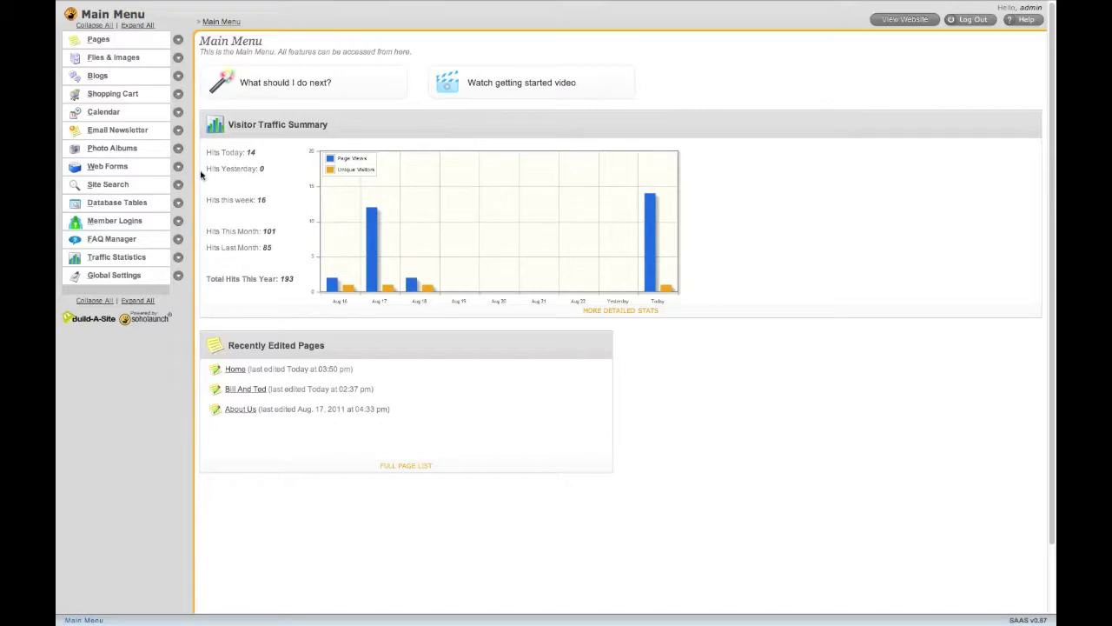
- Add Home and About Us as main menu items, with Nuts and Bolts as a sub-item under Home
{"action": "left_click", "coordinate": [178, 41]}
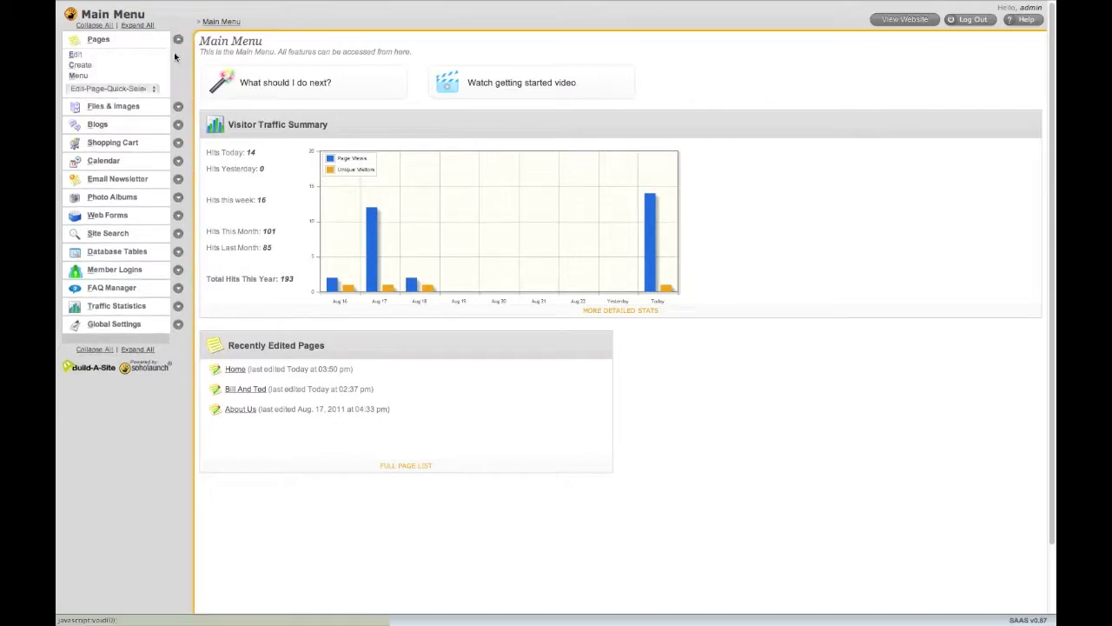
{"action": "left_click", "coordinate": [148, 76]}
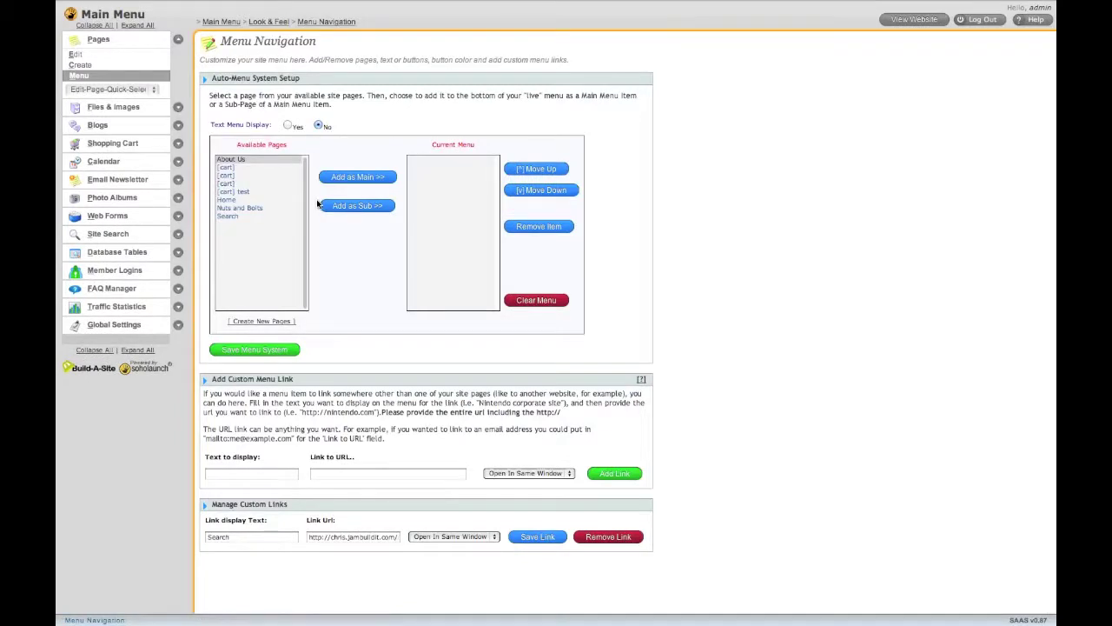
{"action": "left_click", "coordinate": [225, 200]}
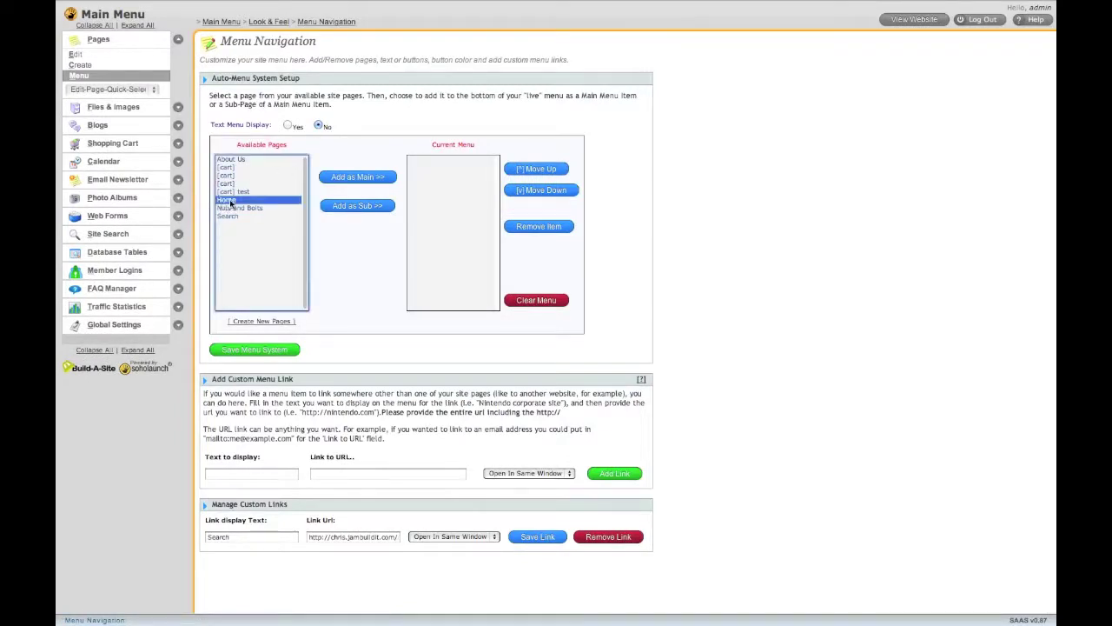
{"action": "left_click", "coordinate": [333, 179]}
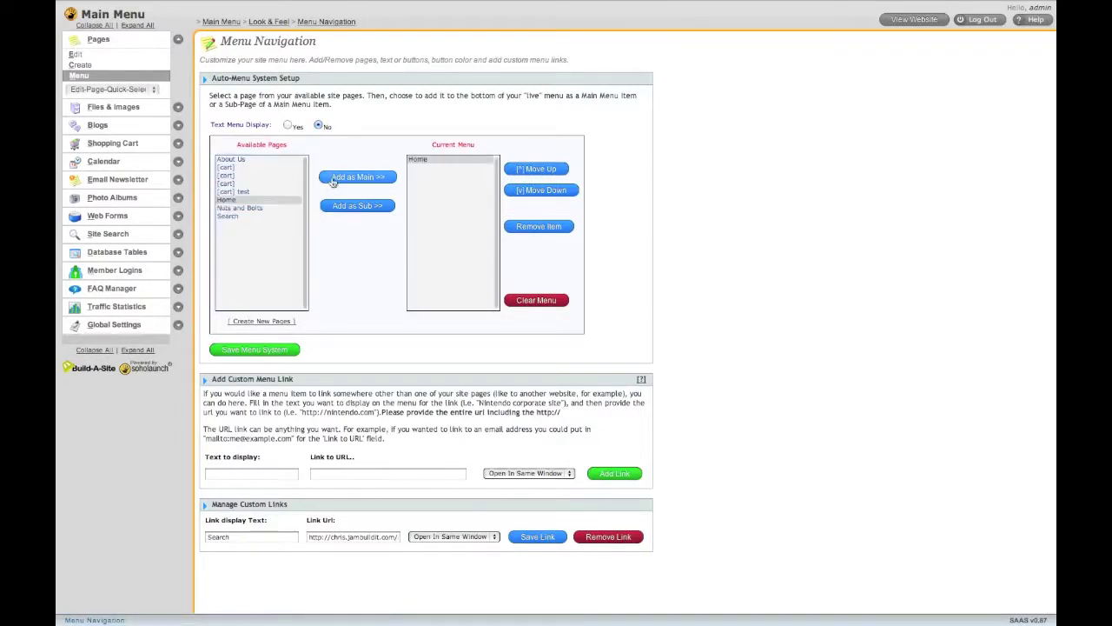
{"action": "left_click", "coordinate": [259, 160]}
{"action": "left_click", "coordinate": [339, 179]}
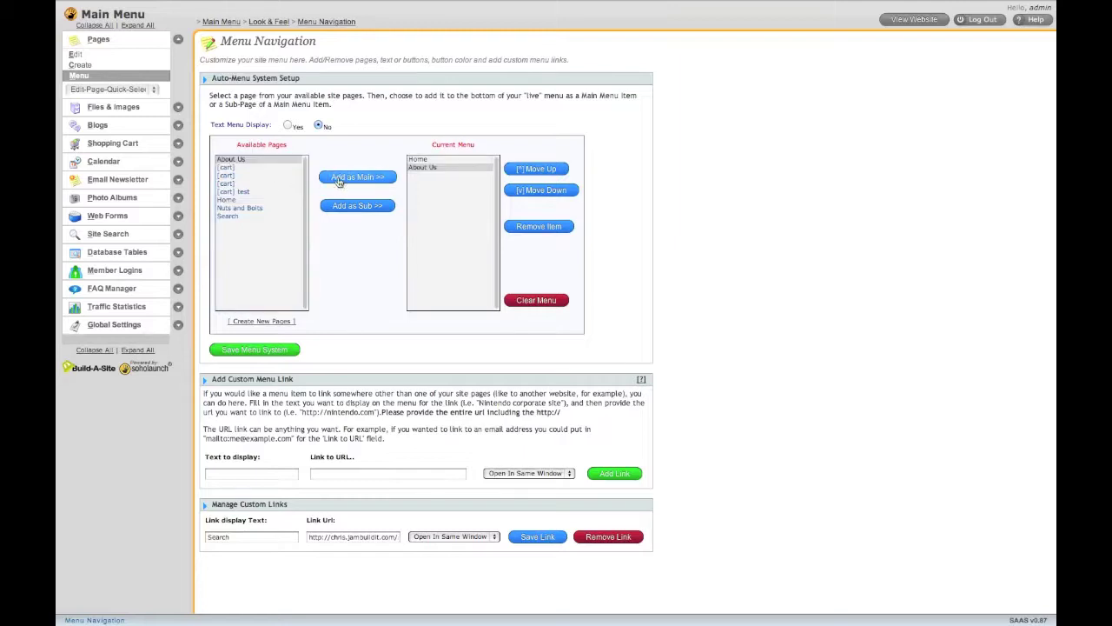
{"action": "left_click", "coordinate": [246, 208]}
{"action": "left_click", "coordinate": [339, 207]}
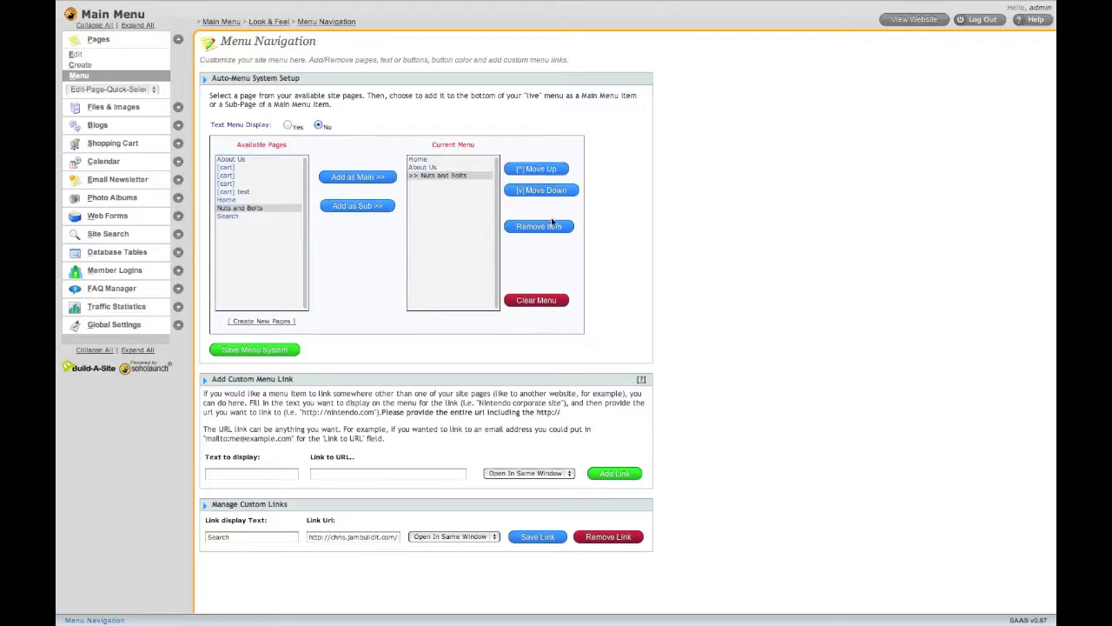
{"action": "left_click", "coordinate": [542, 171]}
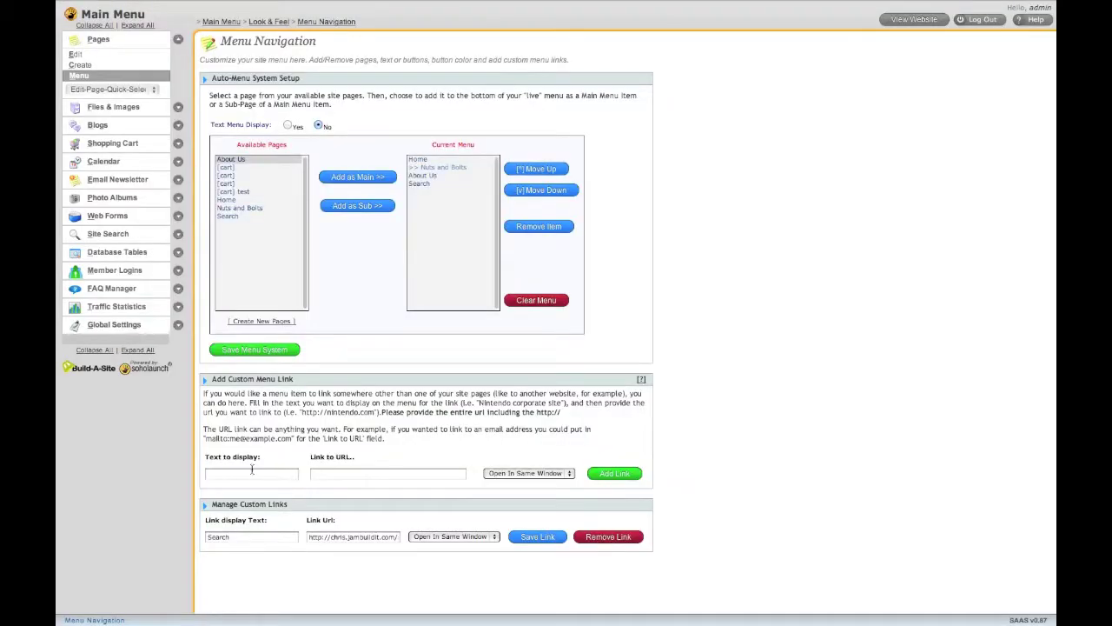
{"action": "left_click", "coordinate": [250, 474]}
{"action": "type", "text": "Soholaunch"}
{"action": "left_click", "coordinate": [387, 473]}
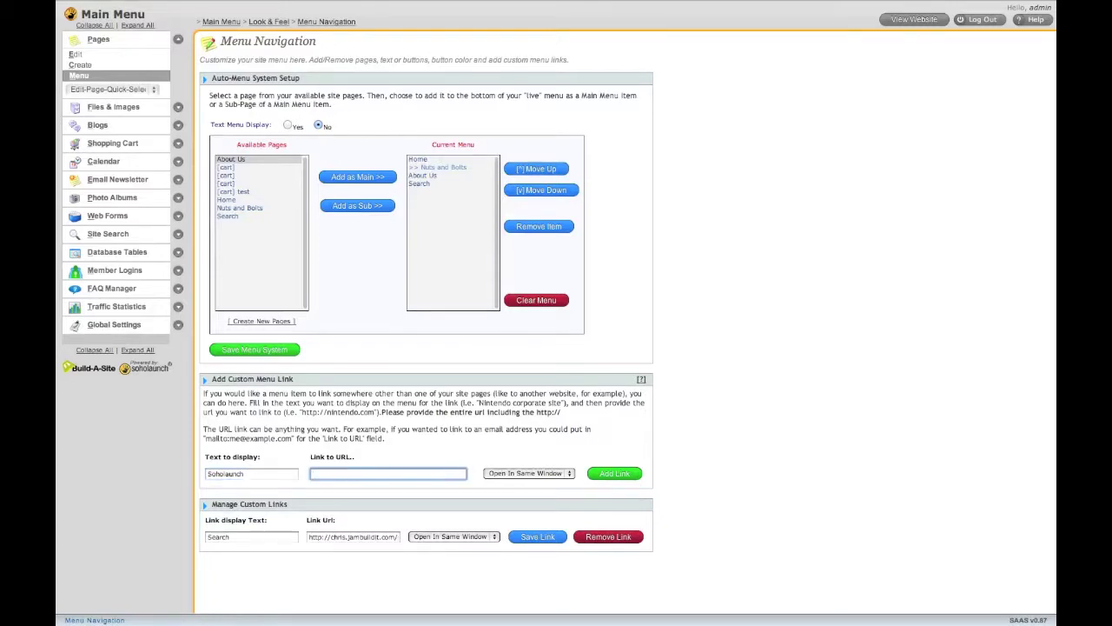
{"action": "type", "text": "http://www.soholaunch.com"}
{"action": "left_click", "coordinate": [615, 473]}
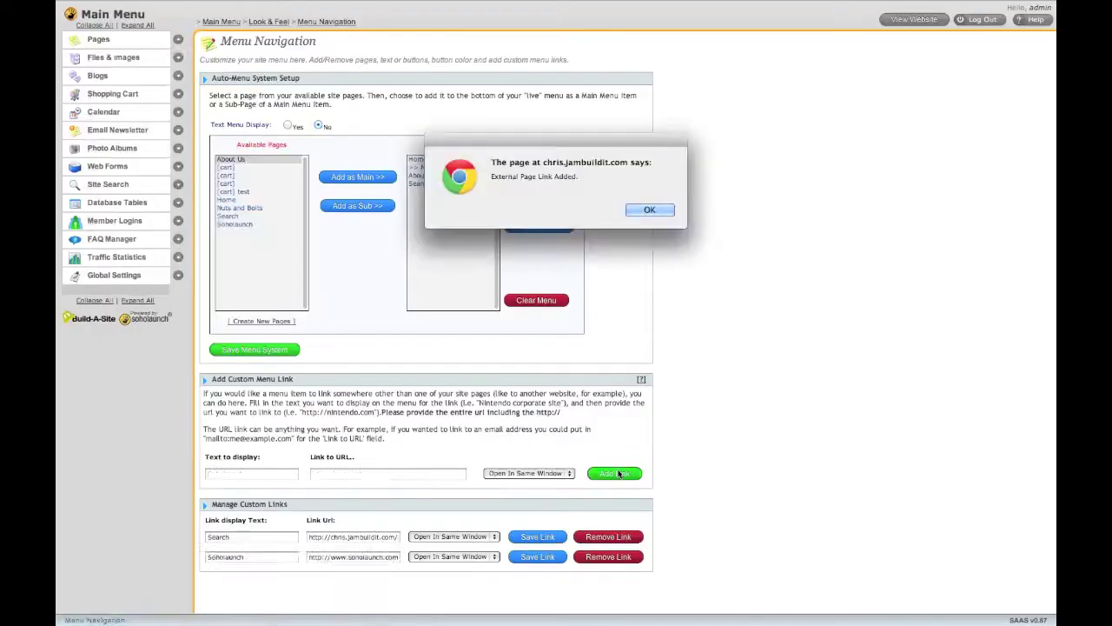
{"action": "key", "text": "Return"}
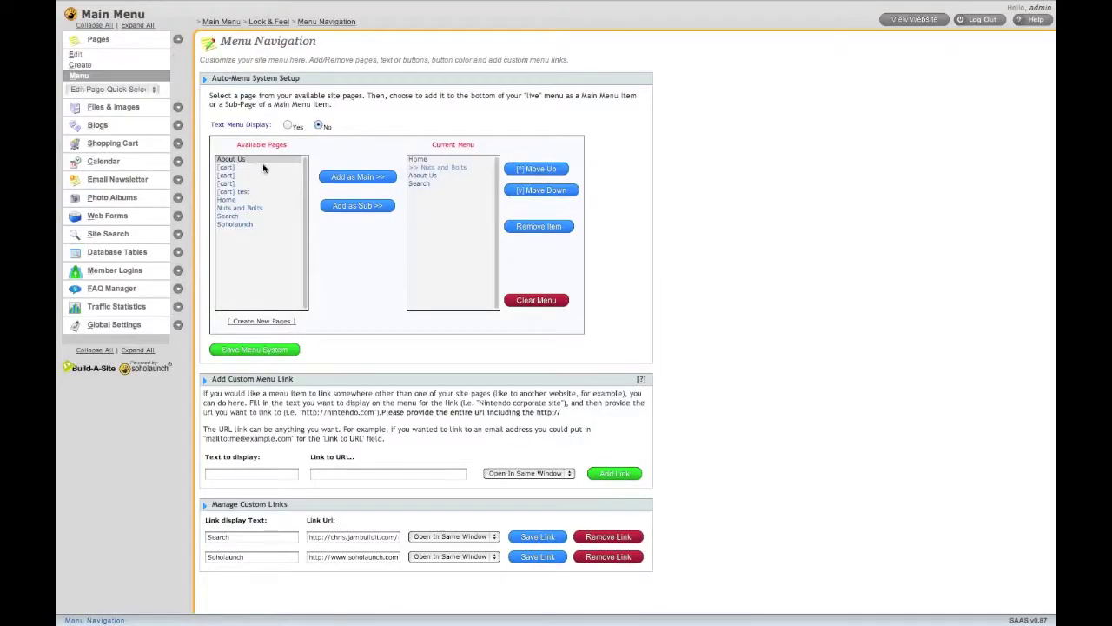
{"action": "left_click", "coordinate": [235, 224]}
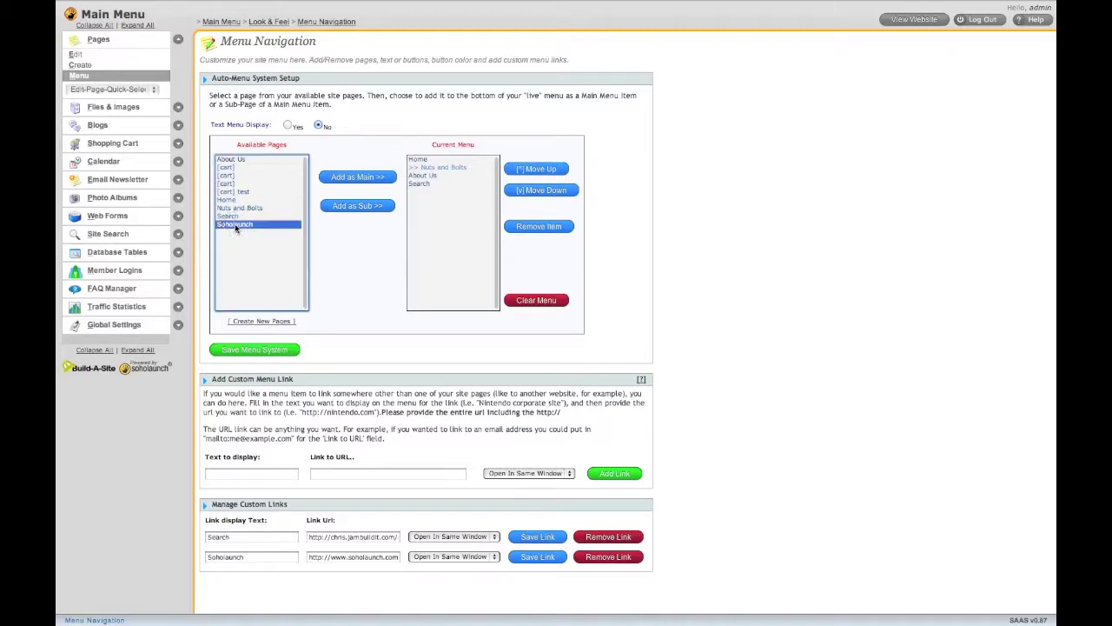
{"action": "left_click", "coordinate": [357, 177]}
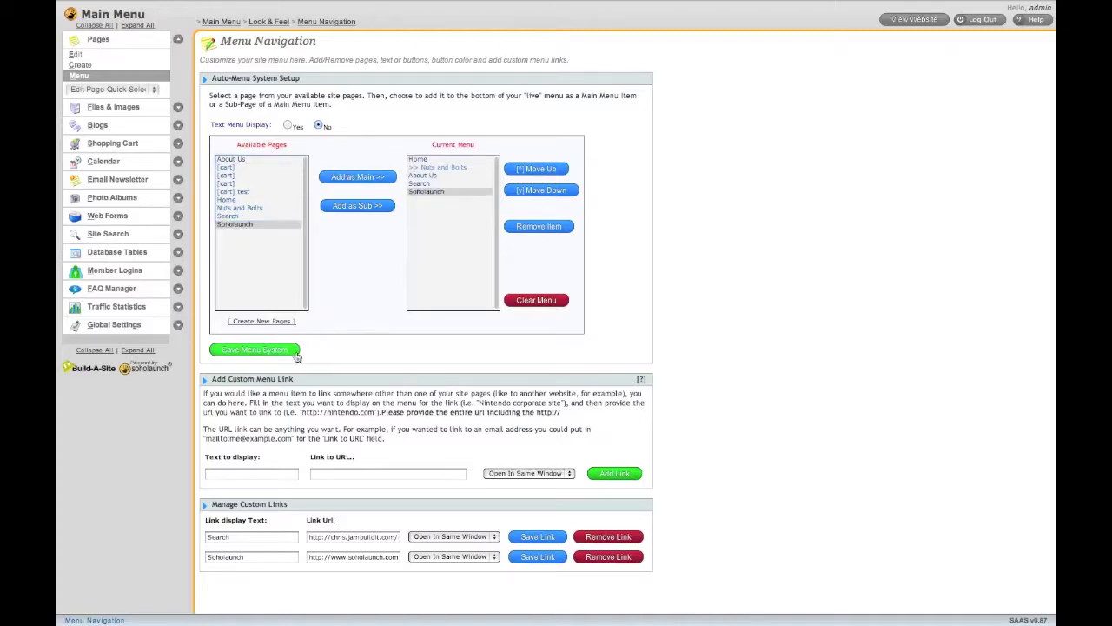
- Save the menu and view the live site's Home, About Us, Search and Soholaunch menu
{"action": "left_click", "coordinate": [261, 351]}
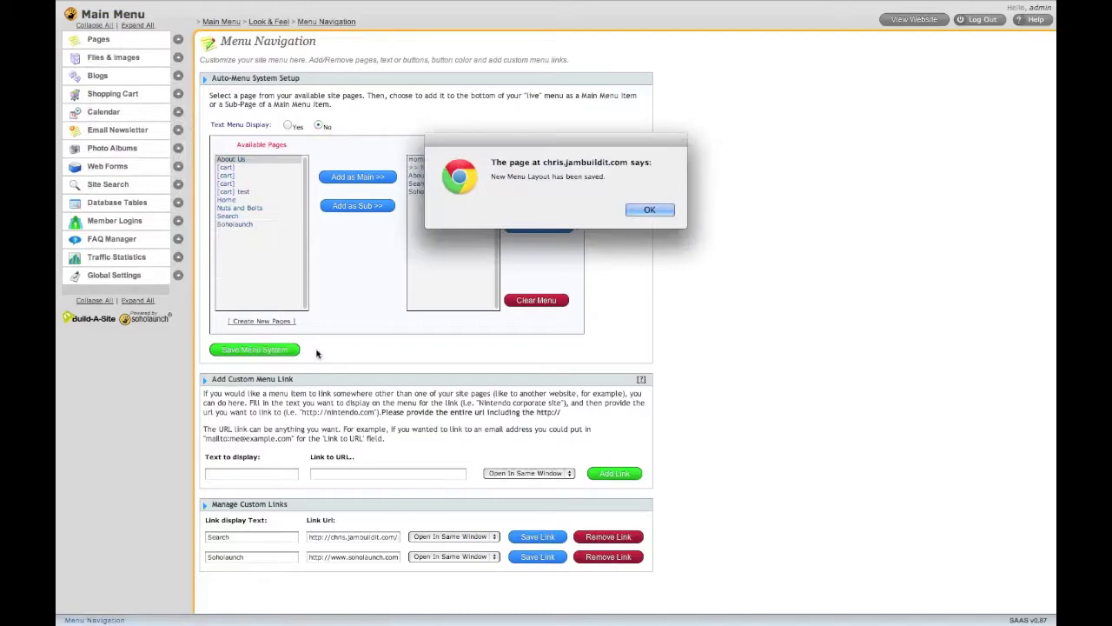
{"action": "left_click", "coordinate": [650, 210]}
{"action": "left_click", "coordinate": [917, 20]}
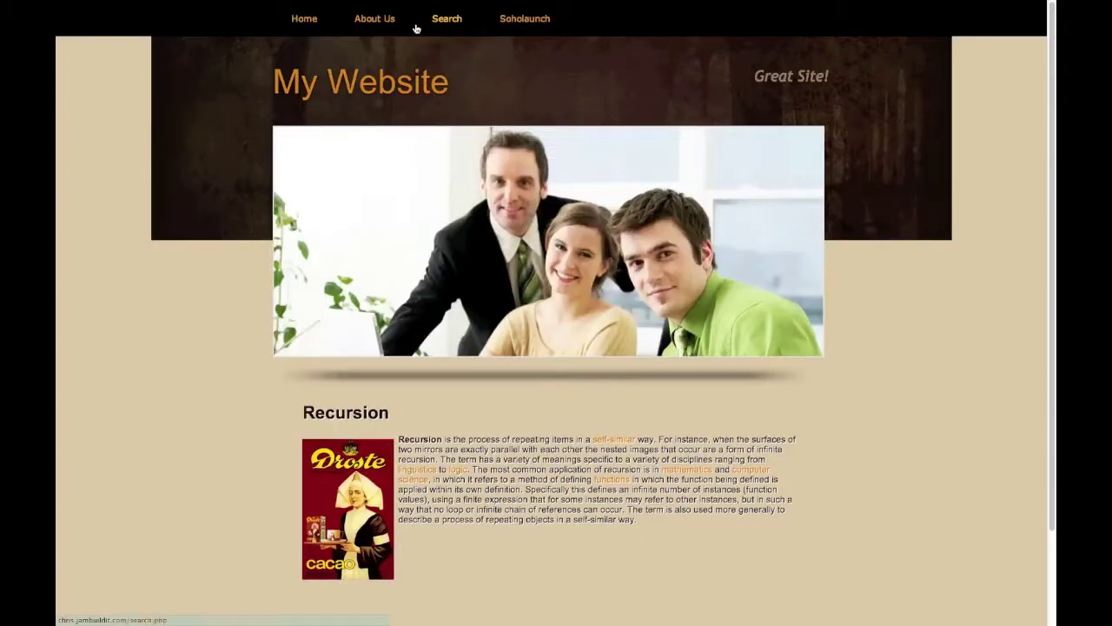
{"action": "mouse_move", "coordinate": [320, 22]}
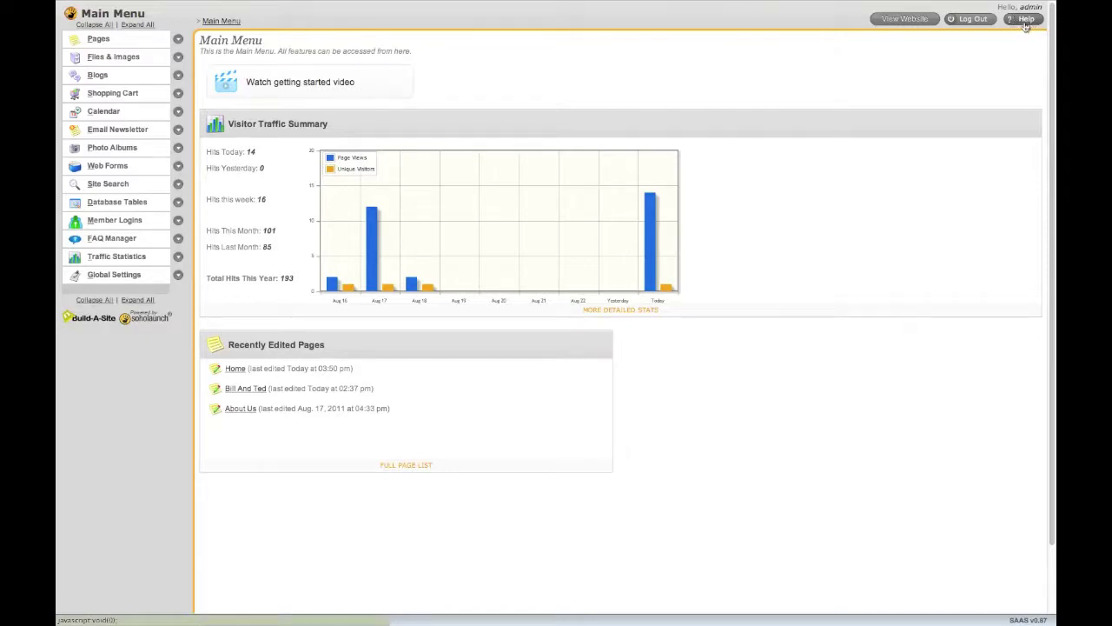
- Browse the Help Center's user manual, Tutorial Videos tab and a new support ticket form
{"action": "left_click", "coordinate": [1026, 26]}
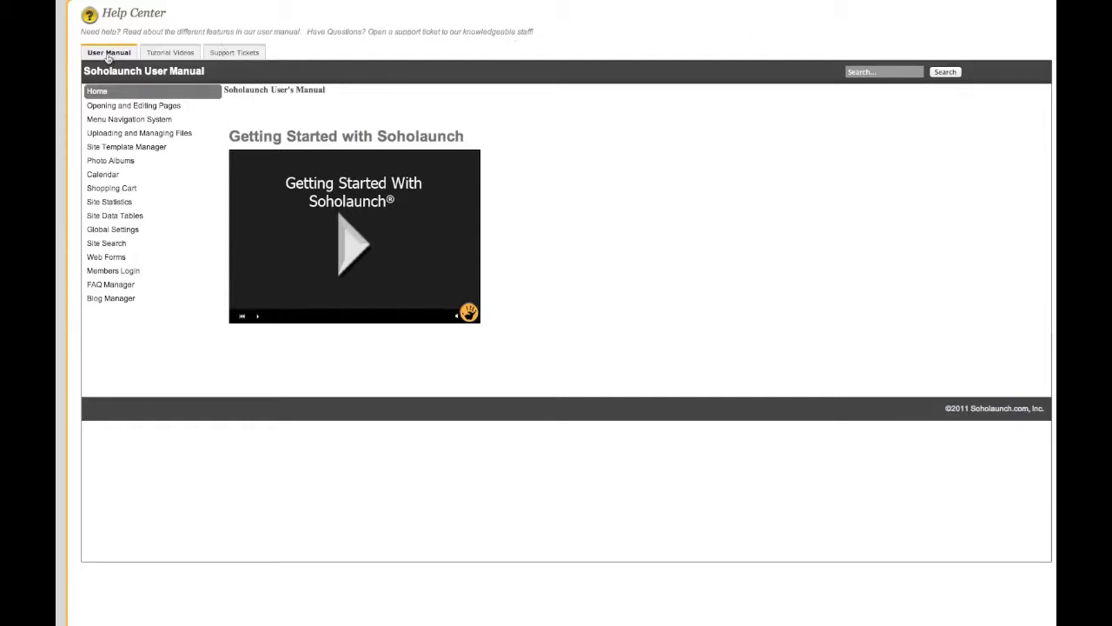
{"action": "left_click", "coordinate": [176, 55]}
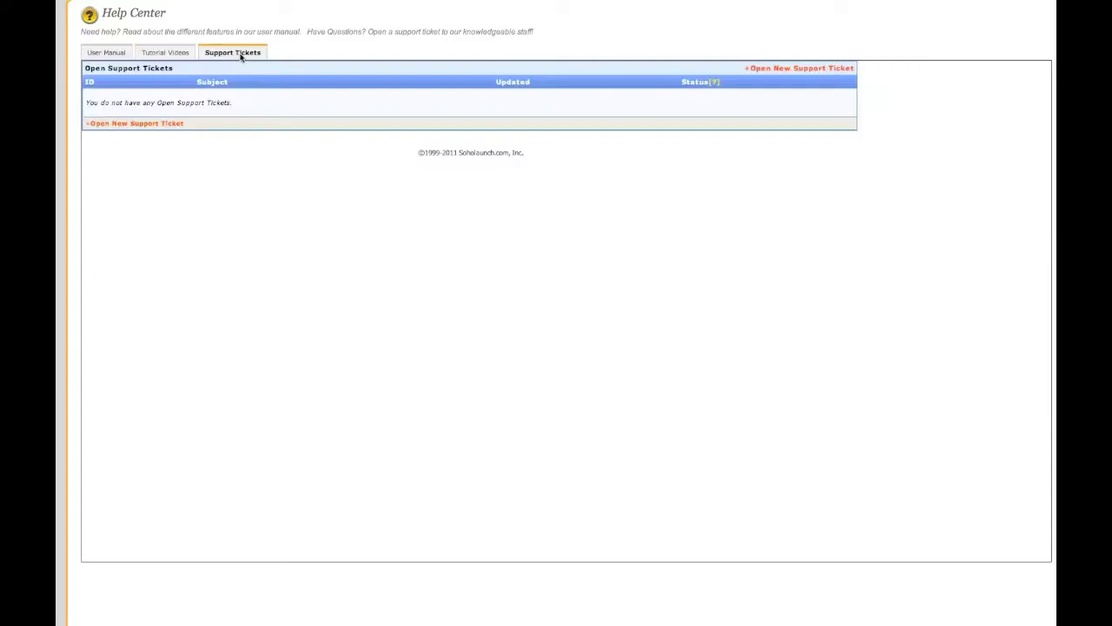
{"action": "left_click", "coordinate": [844, 70]}
{"action": "left_click", "coordinate": [405, 249]}
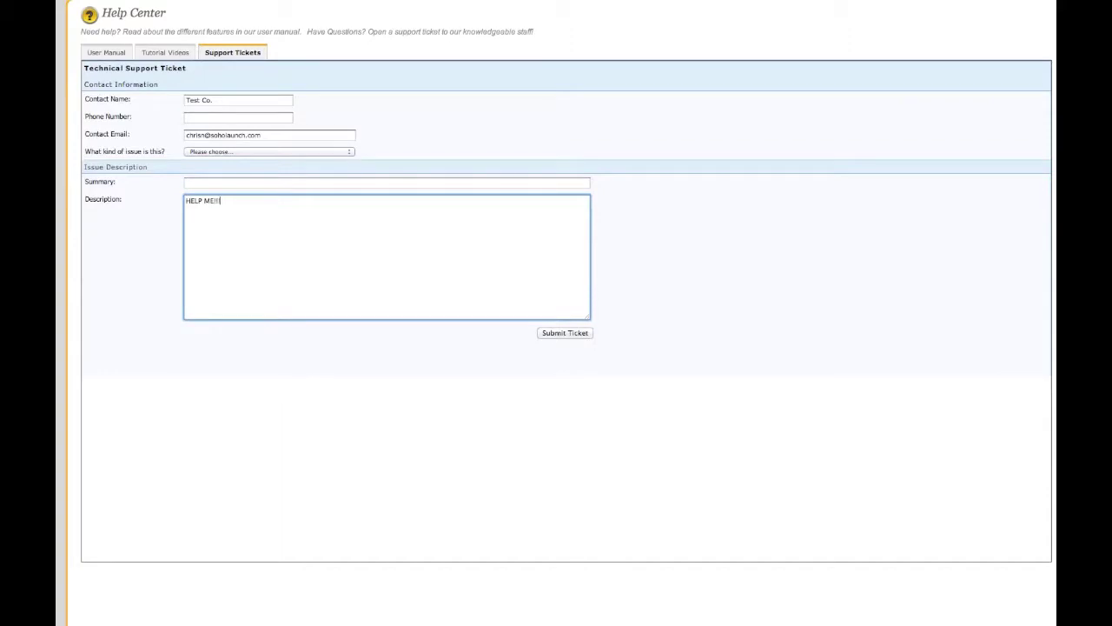
{"action": "left_click", "coordinate": [963, 247]}
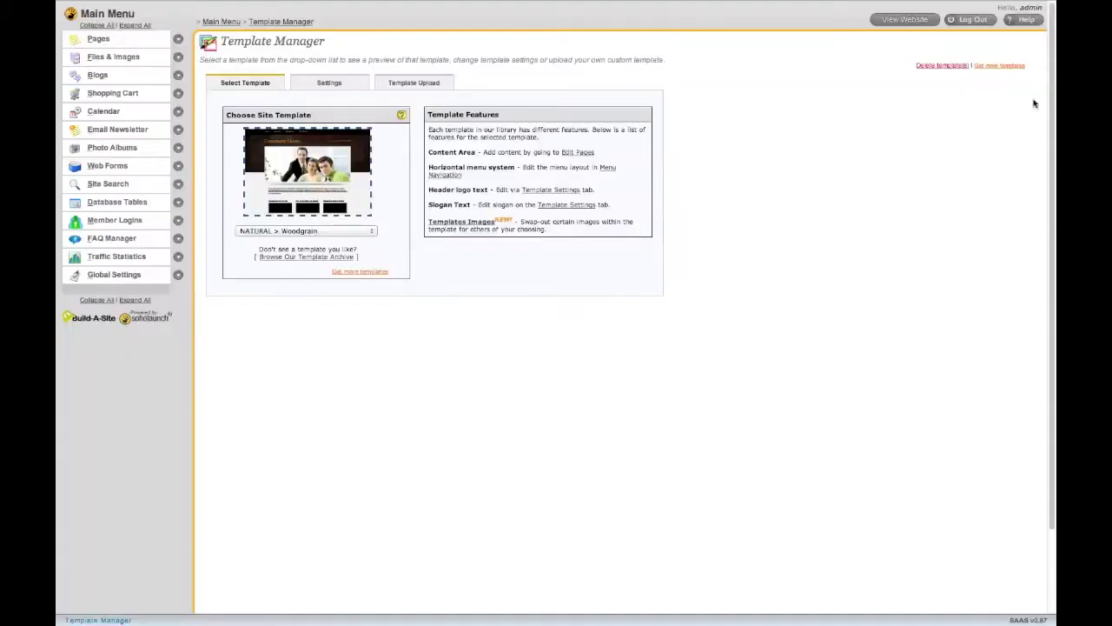
- Open the soholaunch.com homepage and show its Free Live Training webinar list
{"action": "left_click", "coordinate": [1026, 21]}
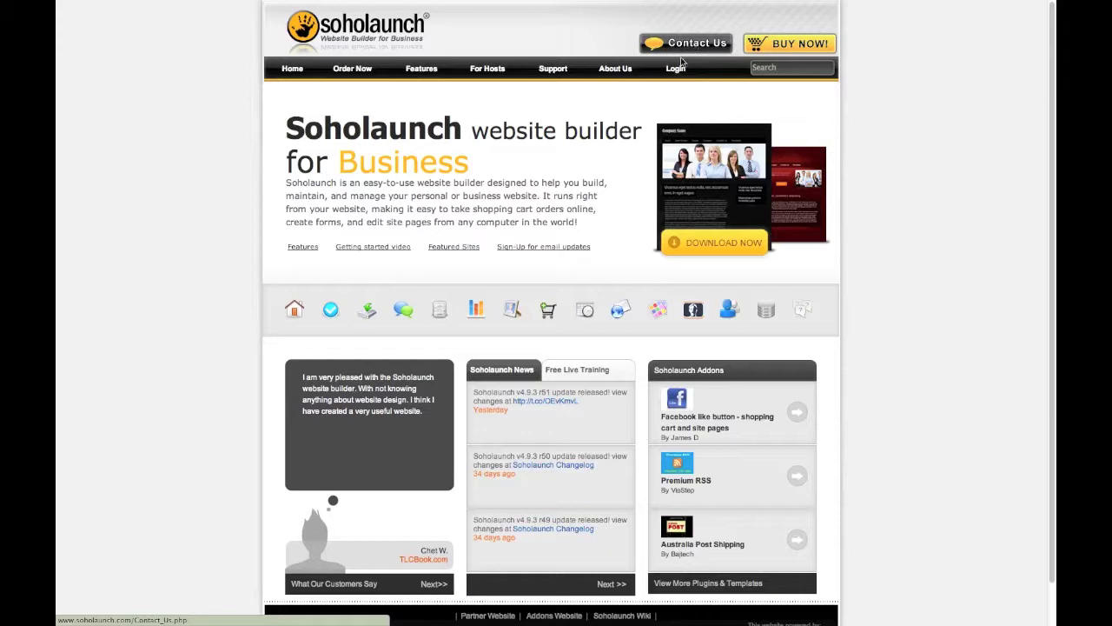
{"action": "left_click", "coordinate": [589, 376]}
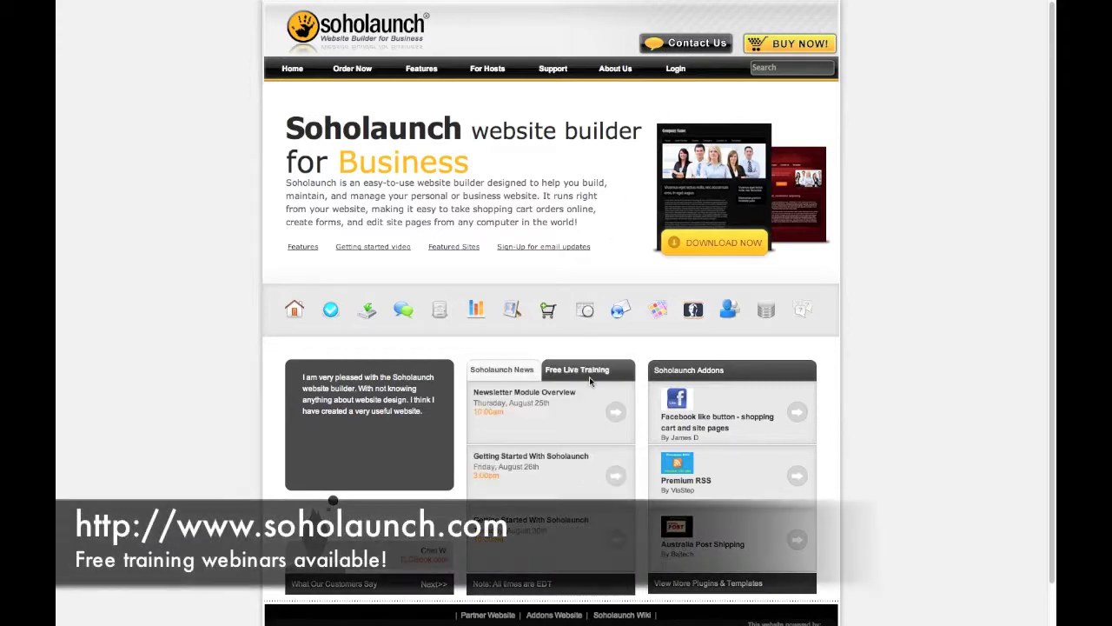